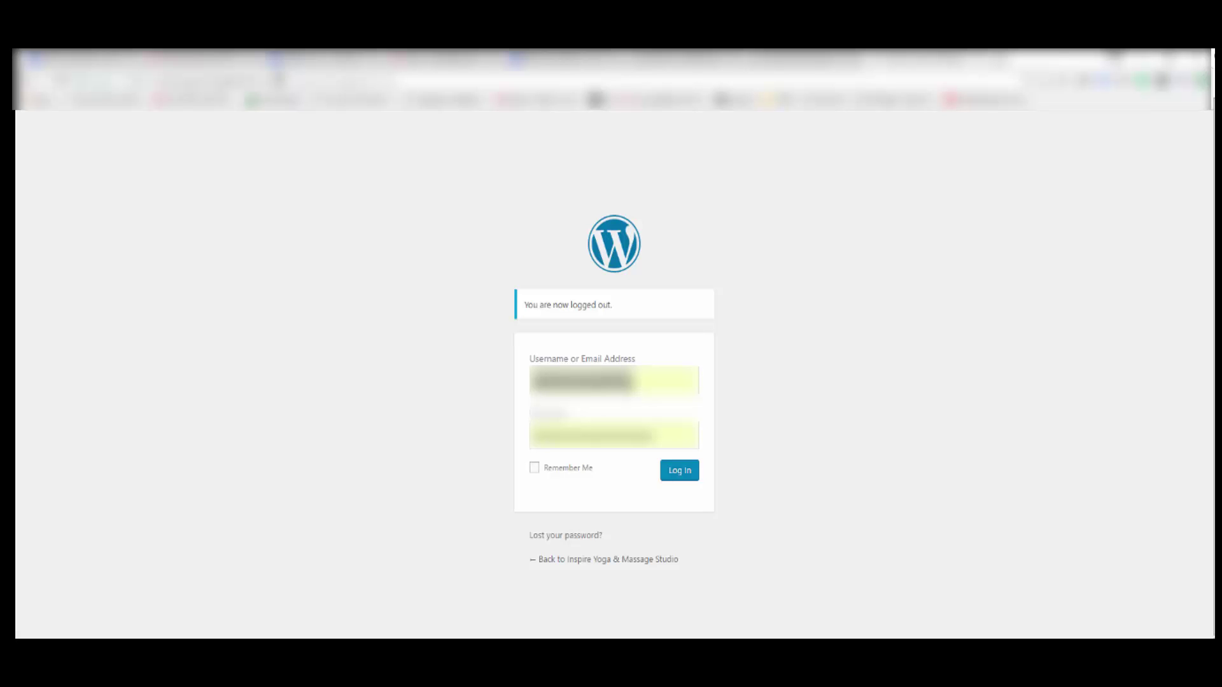
# Go to the studio site's /wp-admin address to bring up its login page.
pyautogui.hotkey('ctrl', 'l')
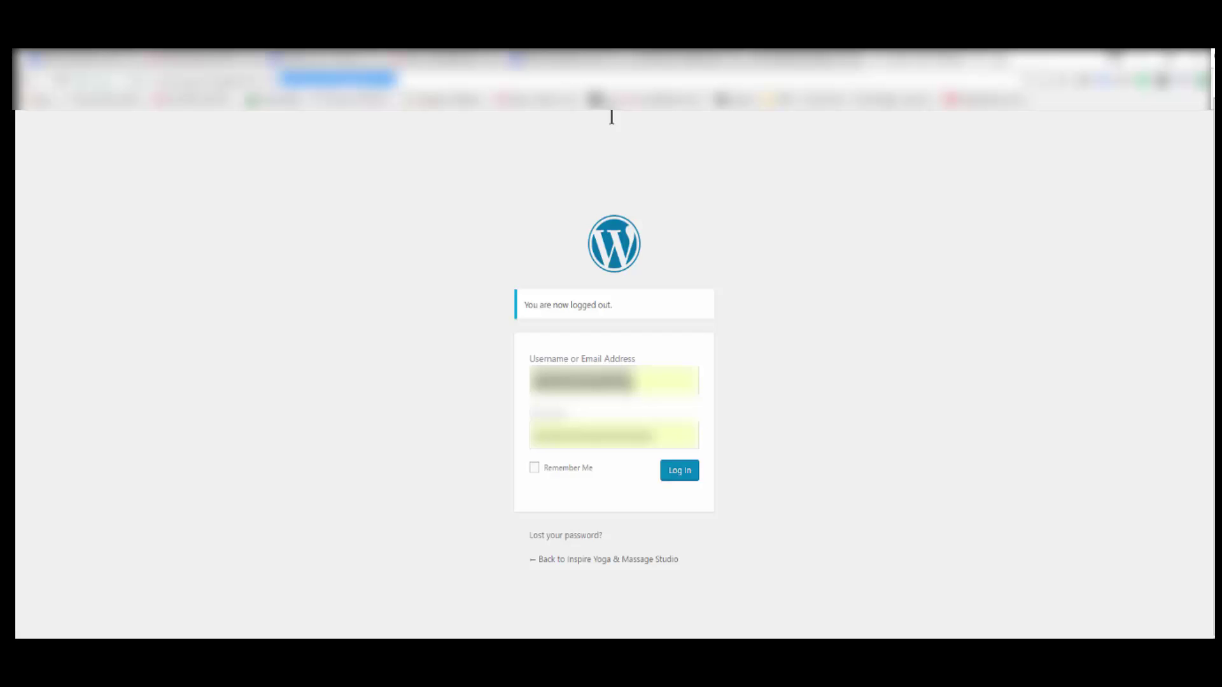
pyautogui.write('https://inspireyogamassagestudio.com/')
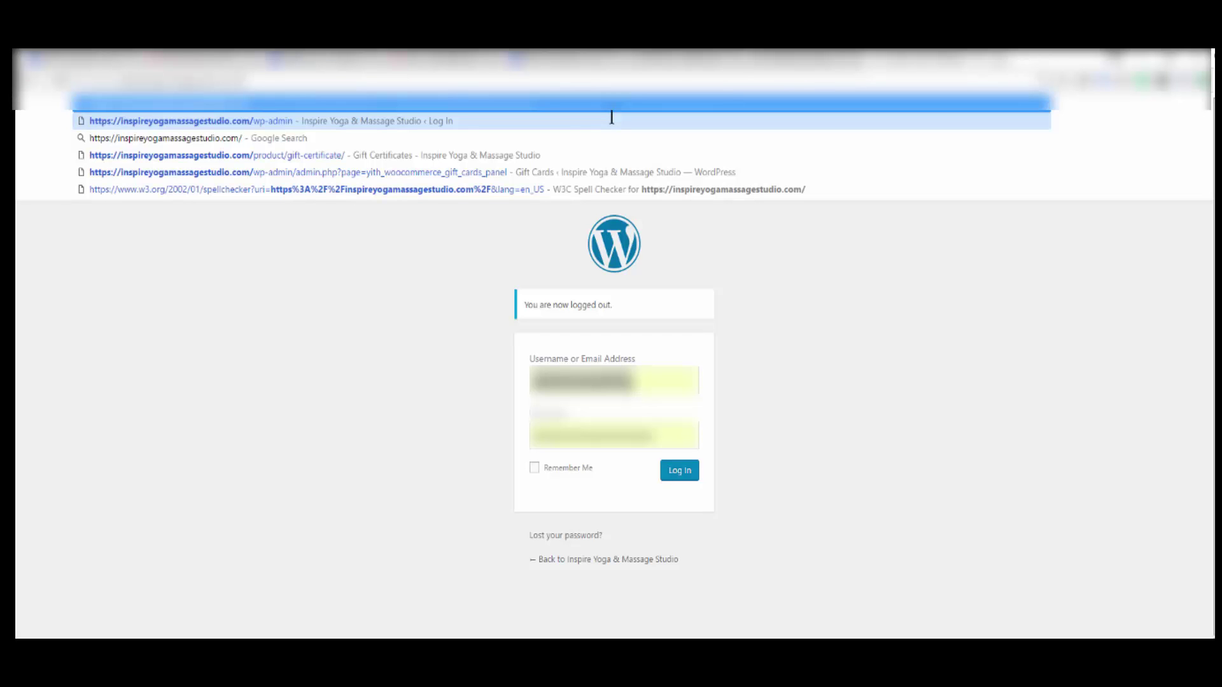
pyautogui.write('wp-admi')
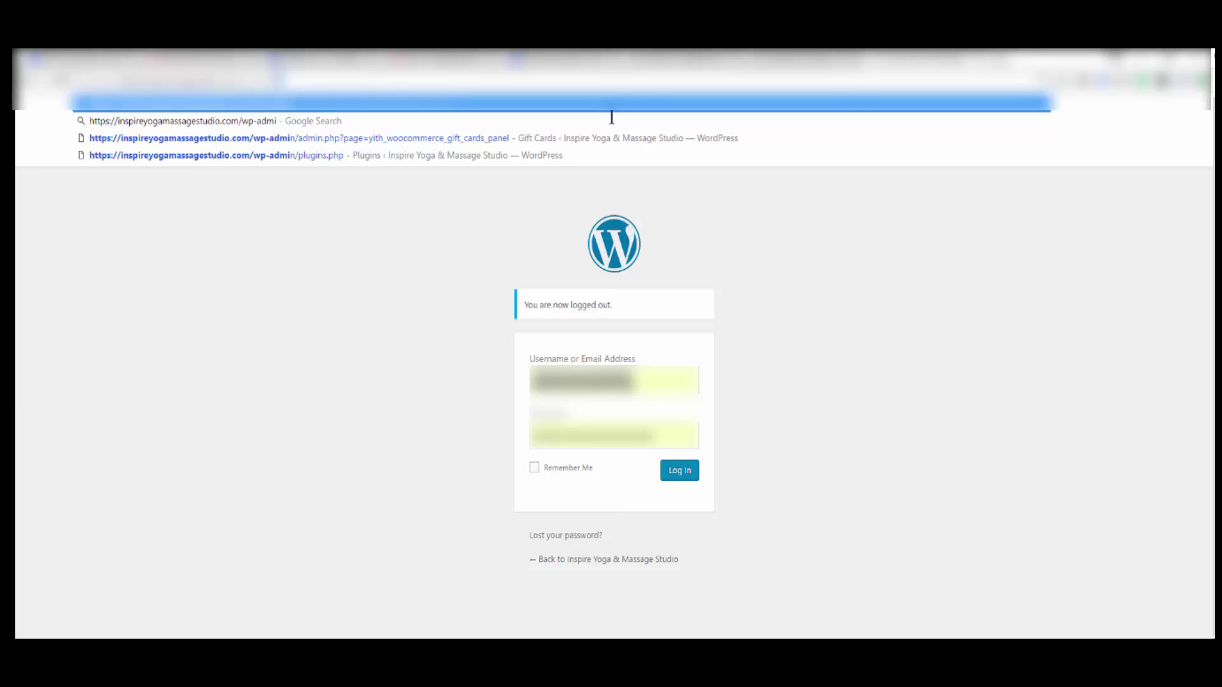
pyautogui.write('n')
pyautogui.press('Escape')
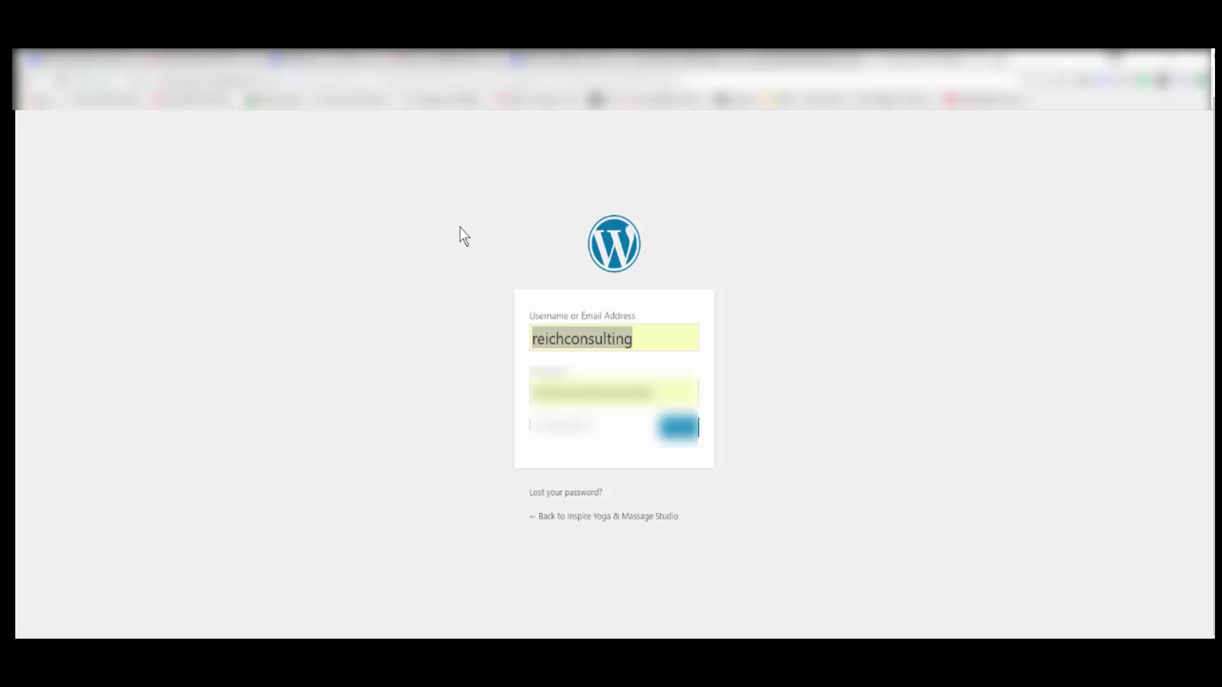
# Log in with the saved account and reach the studio's admin Dashboard, showing the Events menu.
pyautogui.click(696, 341)
pyautogui.hotkey('ctrl', 'a')
pyautogui.hotkey('ctrl', 'v')
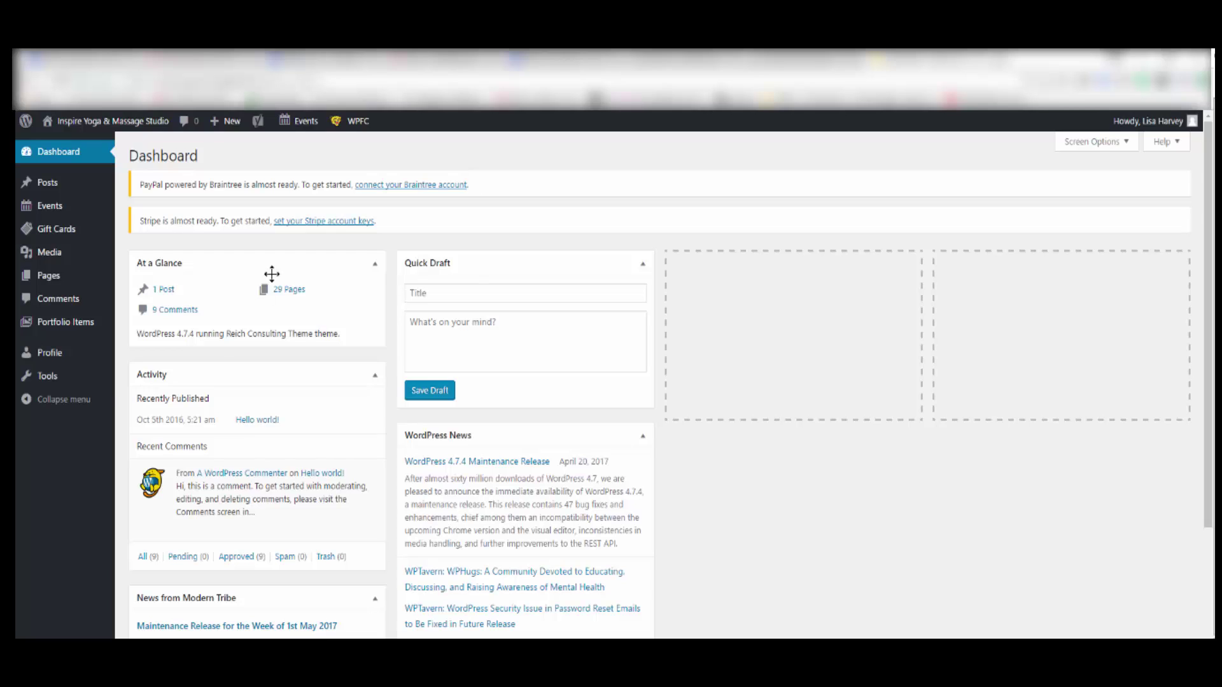
pyautogui.moveTo(76, 211)
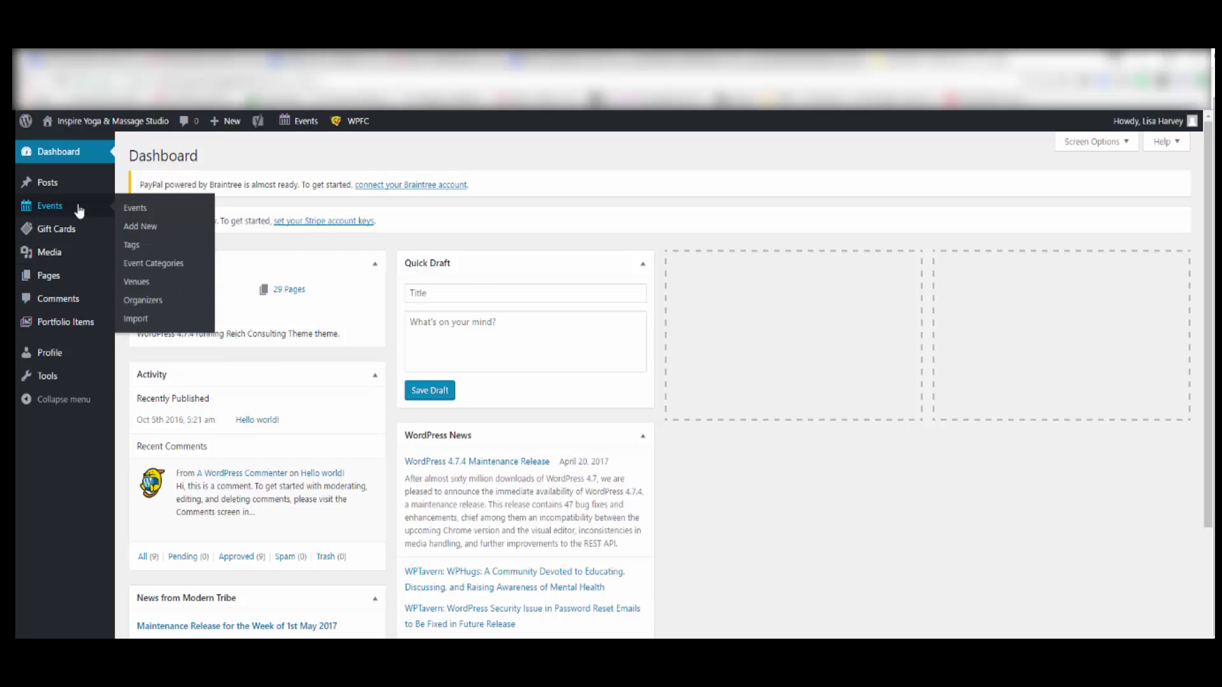
# Add a new event titled 'Beginners Yoga Class on May 5, 2017' and generate its permalink.
pyautogui.click(164, 235)
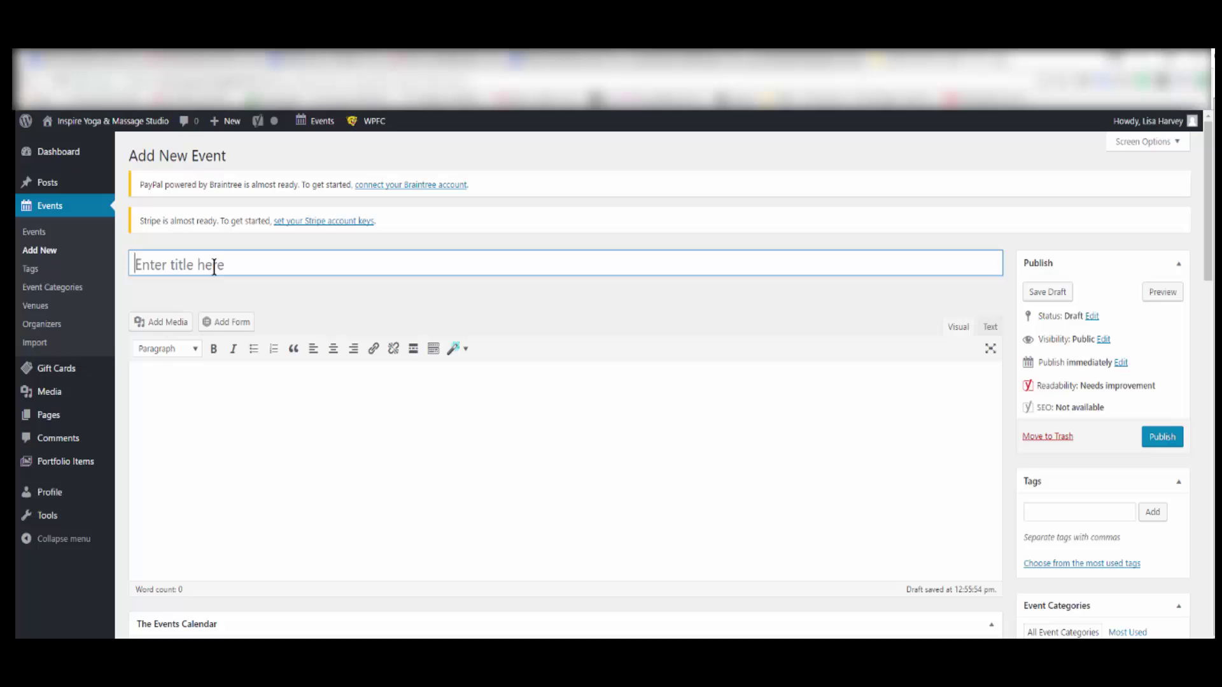
pyautogui.click(215, 266)
pyautogui.click(147, 262)
pyautogui.write('Beginners Yoga Class on')
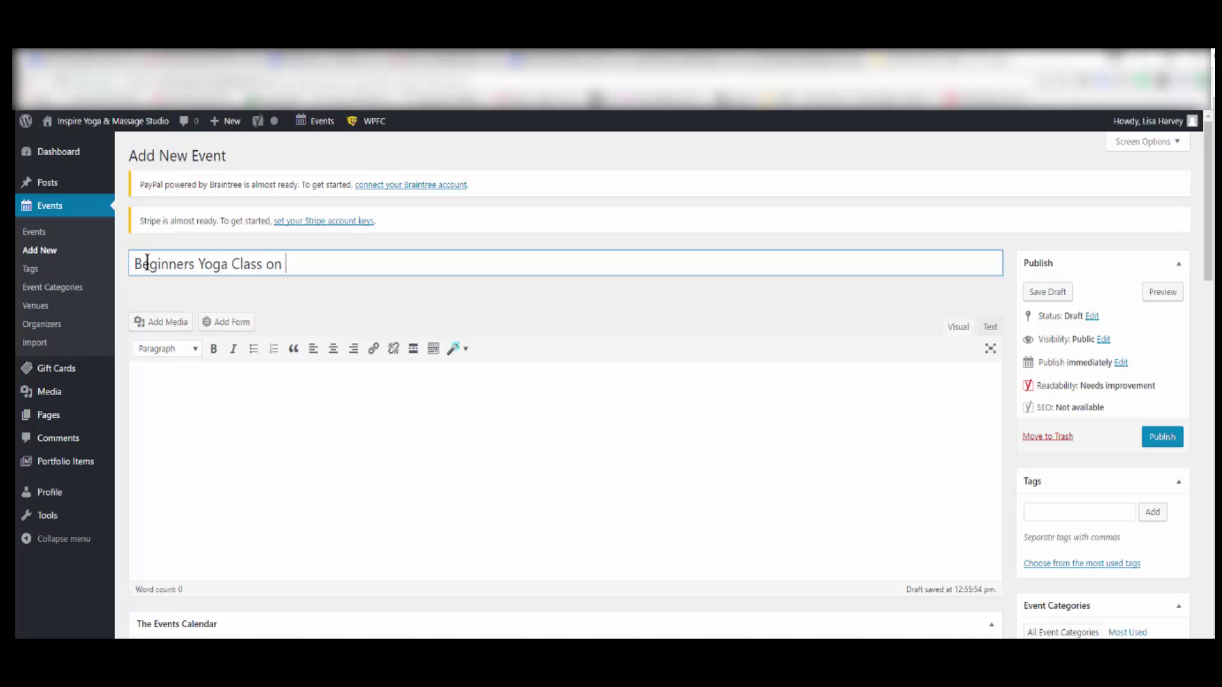
pyautogui.write(' May 5th')
pyautogui.write('2017')
pyautogui.click(294, 468)
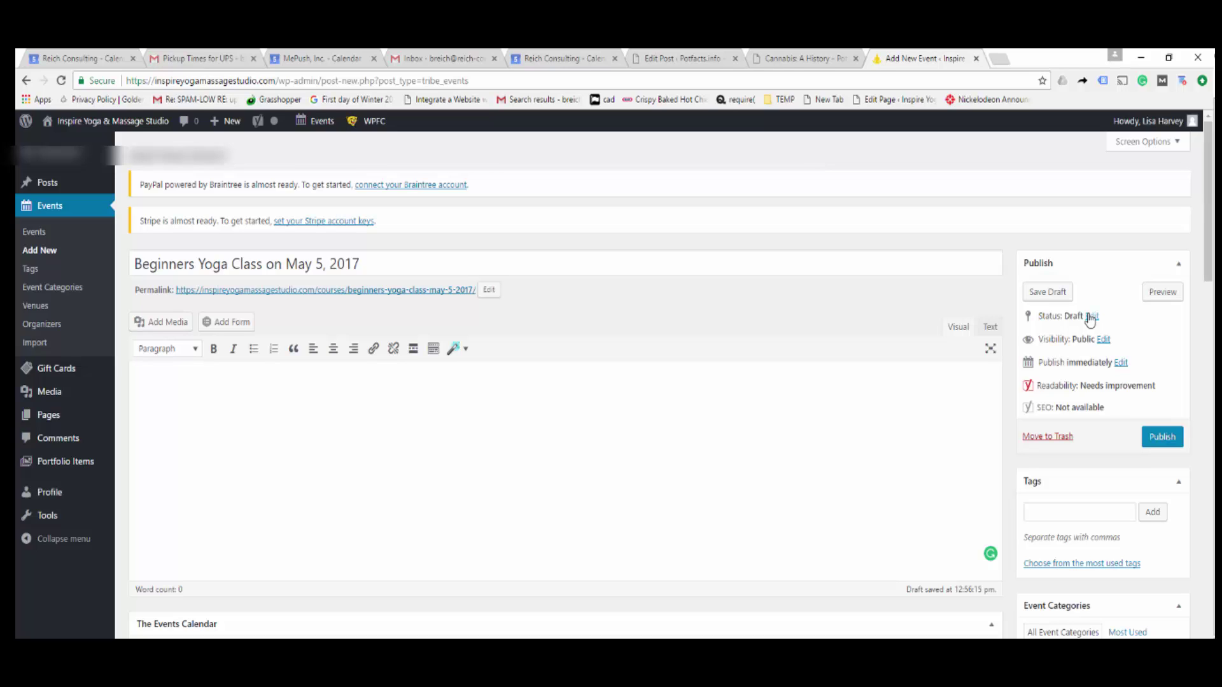
pyautogui.click(169, 369)
pyautogui.click(171, 322)
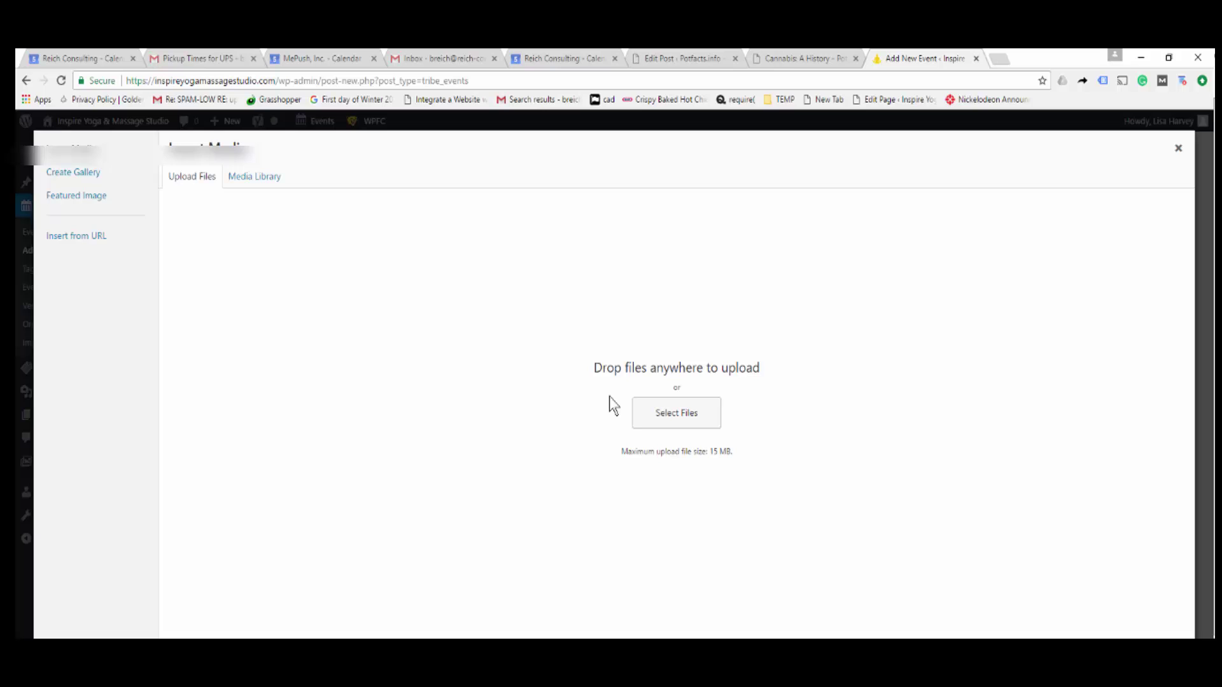
pyautogui.click(251, 177)
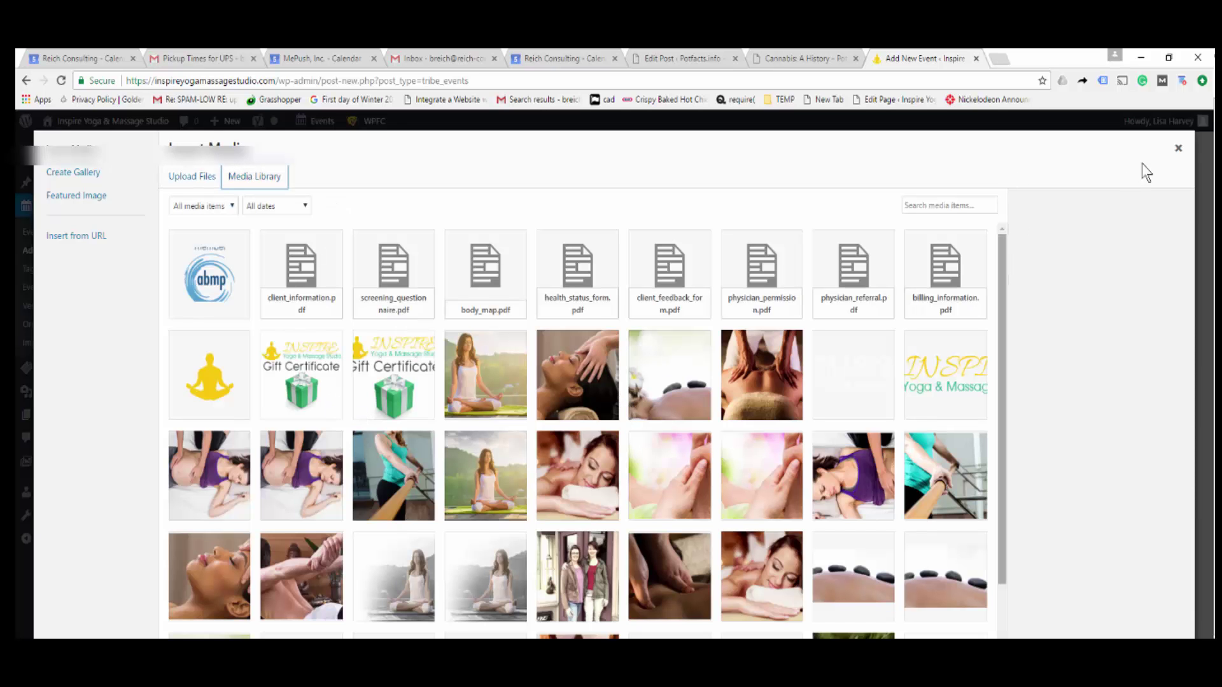
pyautogui.click(1177, 147)
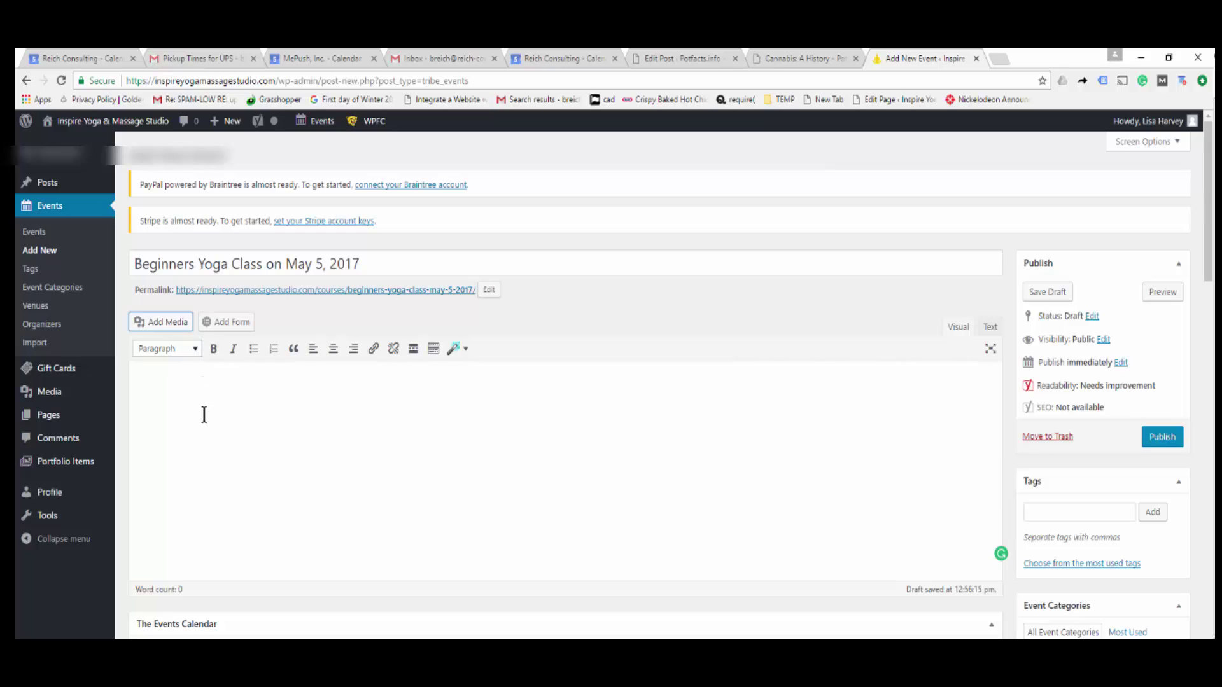
# Type sample text 'fdsfsdfsdfsd' in the description and format it as Heading 1, then Preformatted.
pyautogui.click(194, 385)
pyautogui.write('fdsfsdfsdfsd')
pyautogui.moveTo(204, 388); pyautogui.dragTo(89, 395)
pyautogui.click(191, 349)
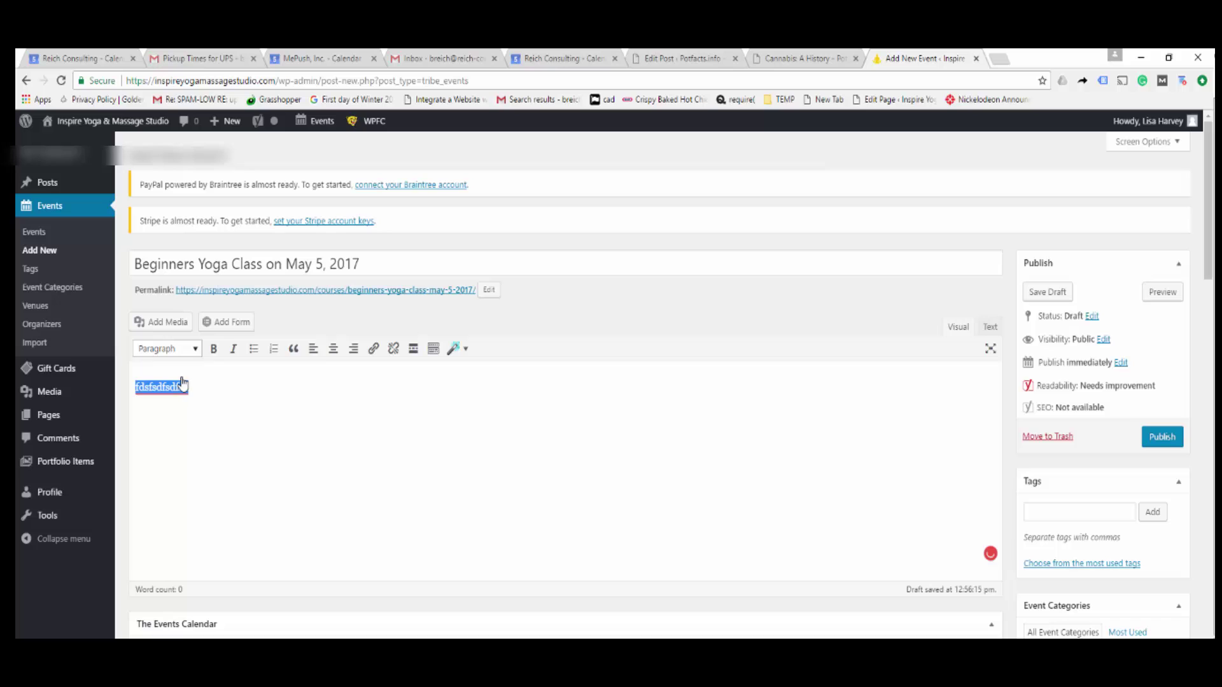
pyautogui.click(184, 409)
pyautogui.click(191, 349)
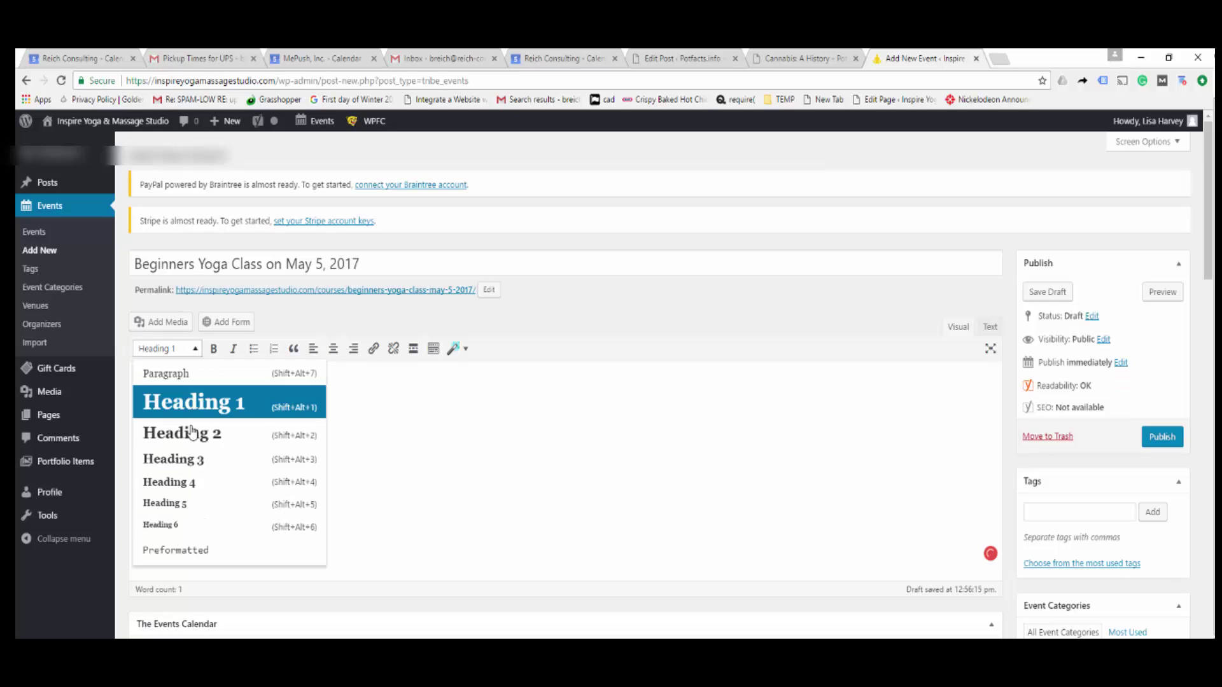
pyautogui.click(180, 549)
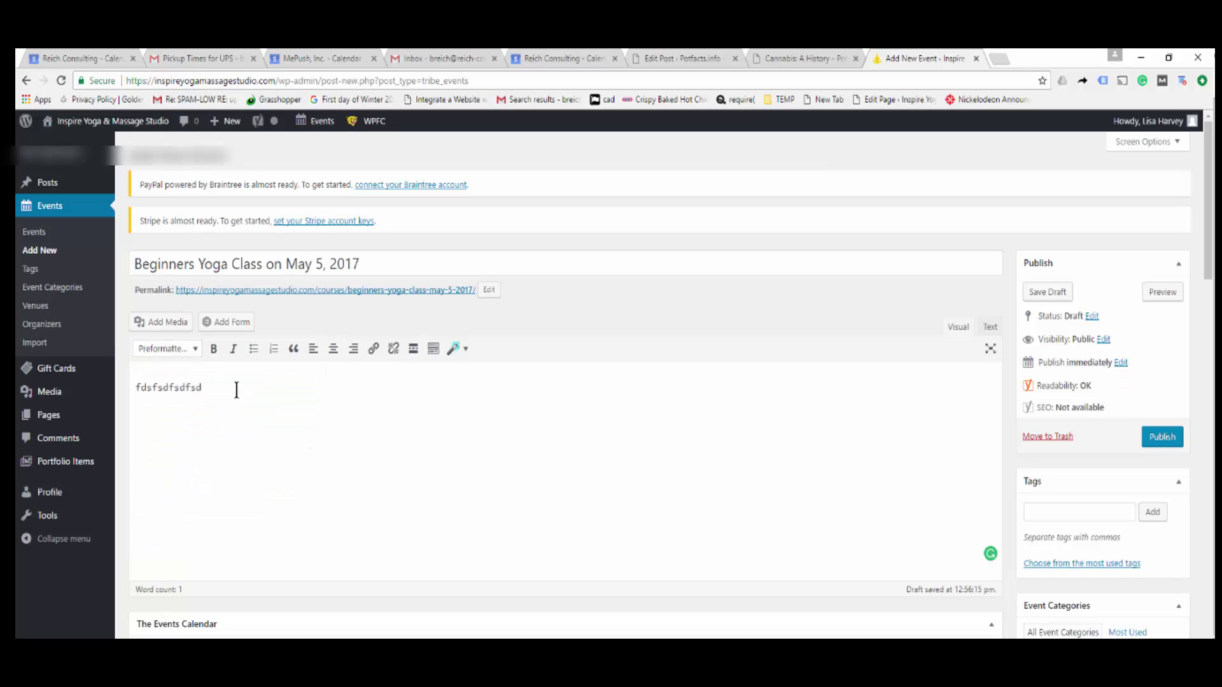
# Return the sample text to Paragraph and show the editor's second row of formatting tools.
pyautogui.moveTo(203, 388); pyautogui.dragTo(141, 357)
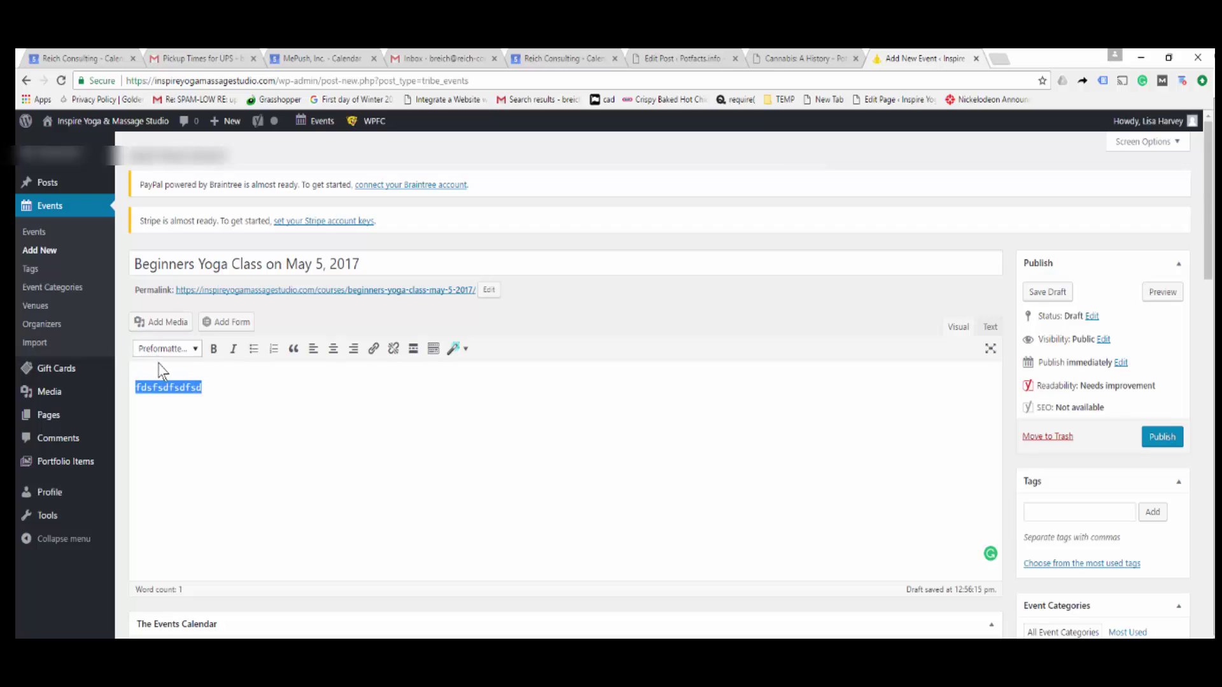
pyautogui.click(167, 349)
pyautogui.click(280, 374)
pyautogui.click(200, 387)
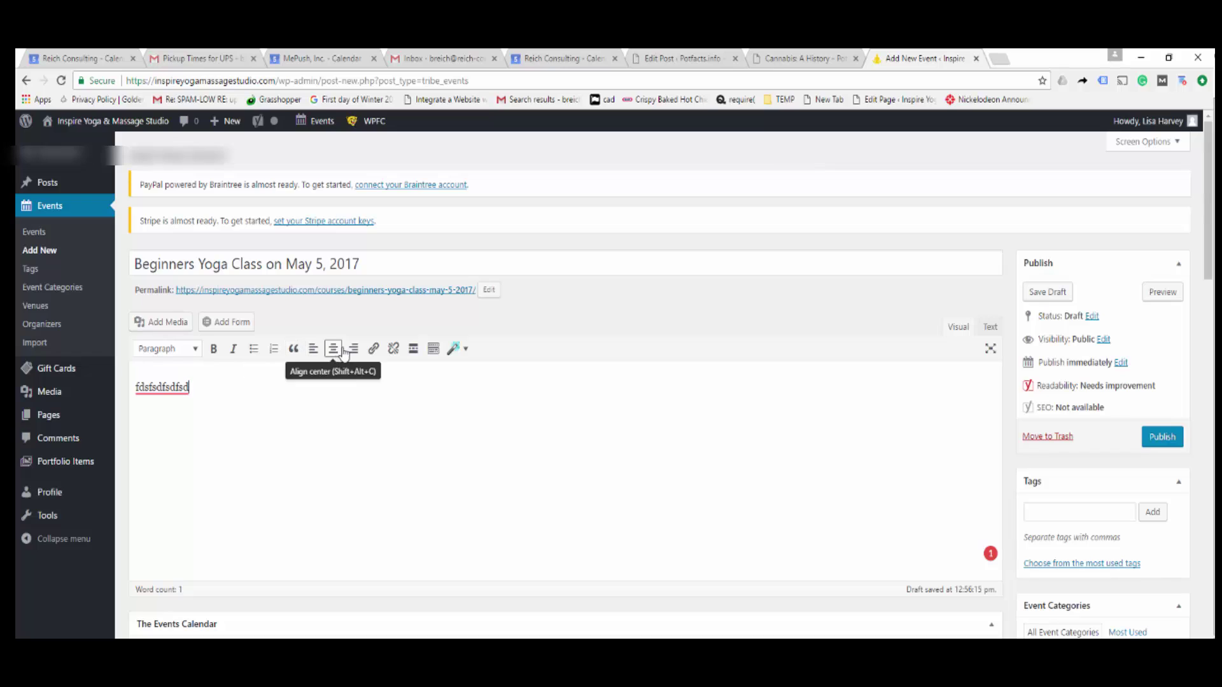
pyautogui.click(434, 351)
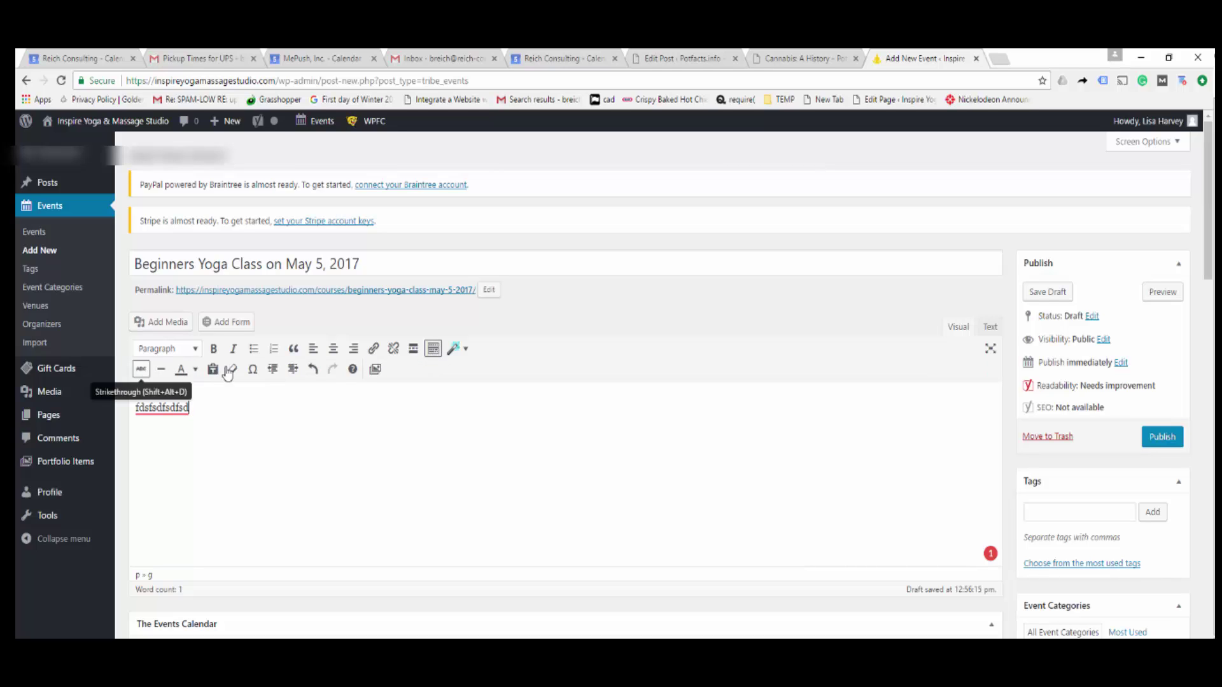
pyautogui.click(294, 396)
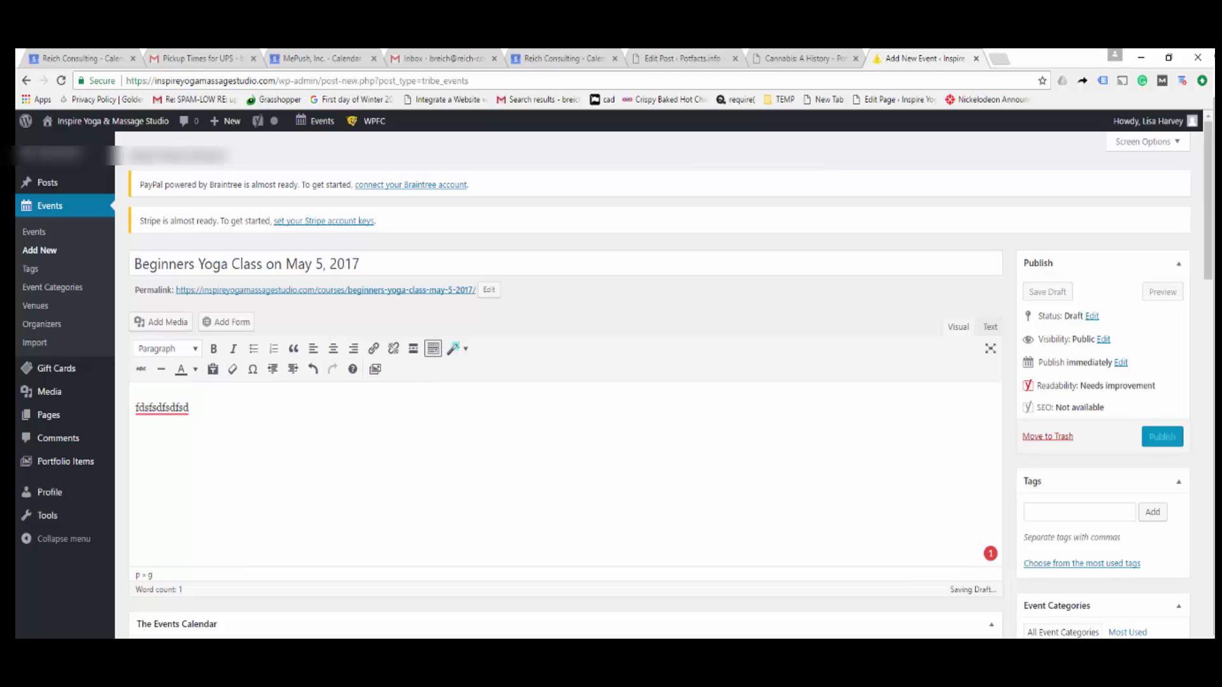
# Clear the sample text and write the May 5, 8:00 class announcement welcoming all ages, sizes and skill levels.
pyautogui.hotkey('ctrl', 'a')
pyautogui.press('BackSpace')
pyautogui.hotkey('ctrl', 'z')
pyautogui.press('BackSpace')
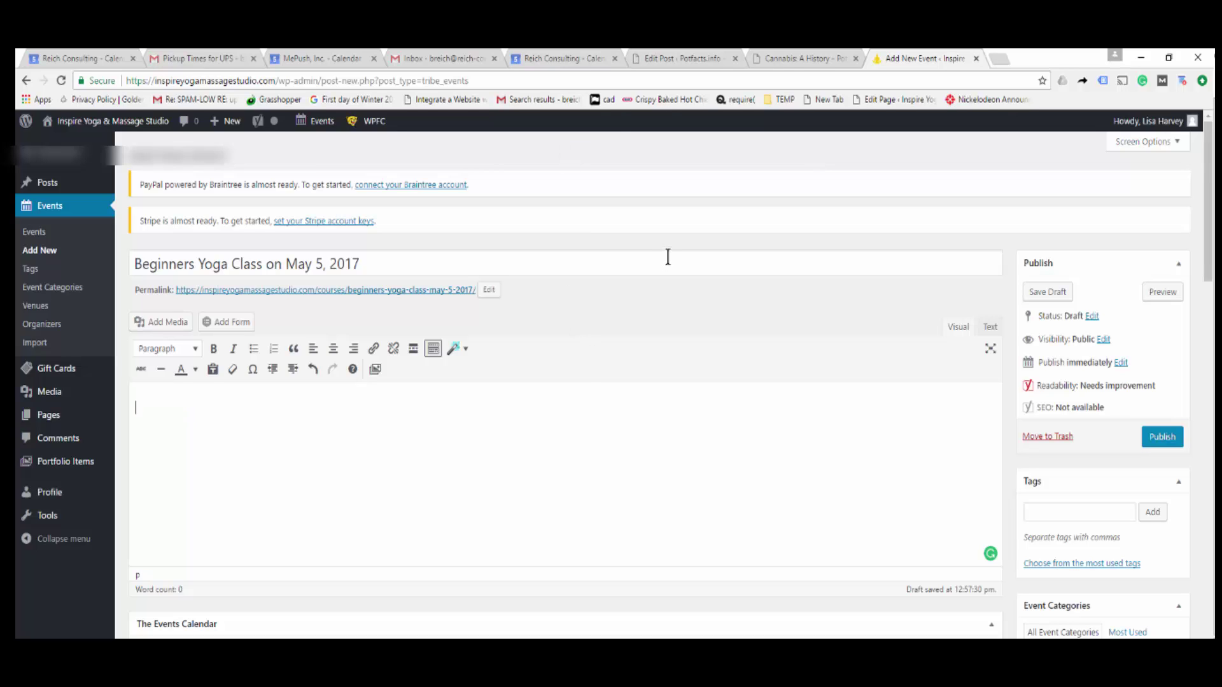
pyautogui.write('We will be holding a beginners y')
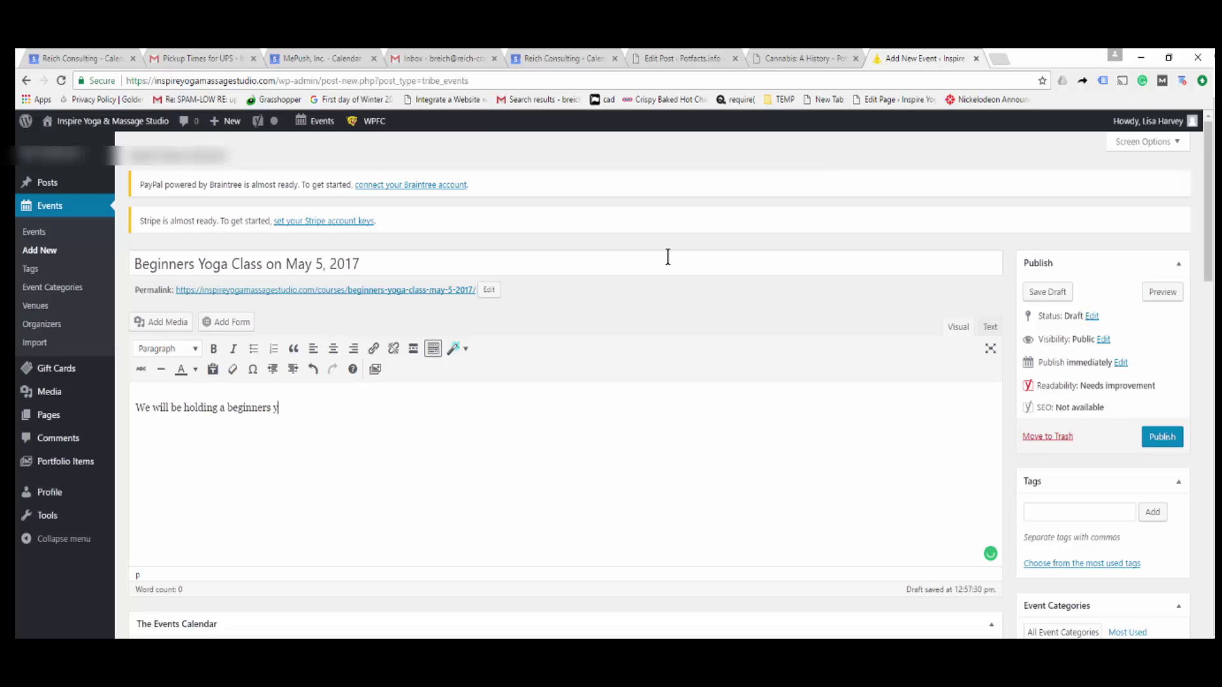
pyautogui.write('oga class on May 5 at ')
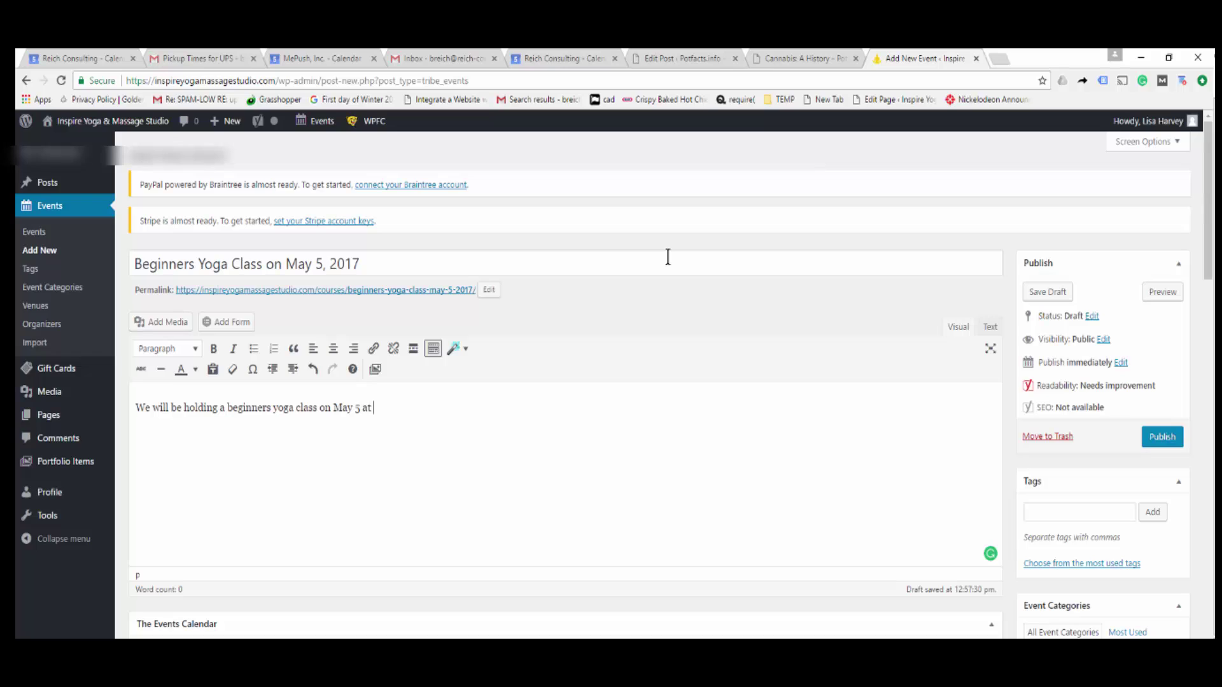
pyautogui.write('8:00')
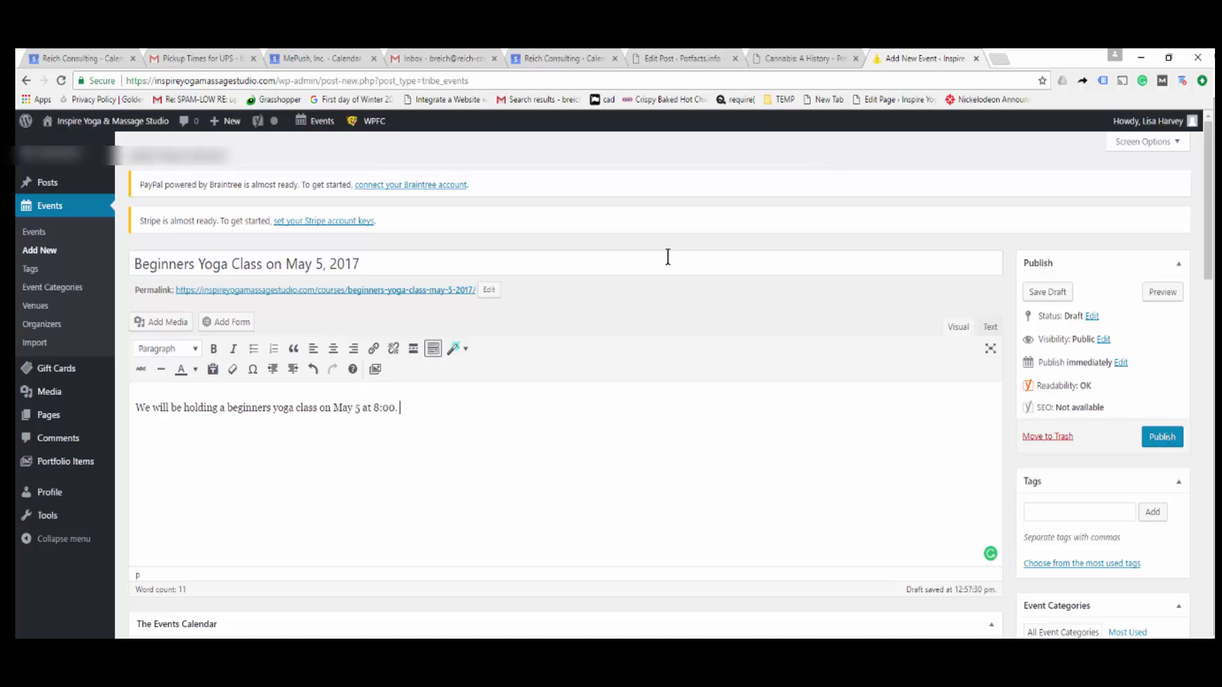
pyautogui.write('. This')
pyautogui.press('BackSpace')
pyautogui.press('BackSpace')
pyautogui.write('his class')
pyautogui.press('BackSpace')
pyautogui.press('BackSpace')
pyautogui.press('BackSpace')
pyautogui.press('BackSpace')
pyautogui.write('Practictioners of all ')
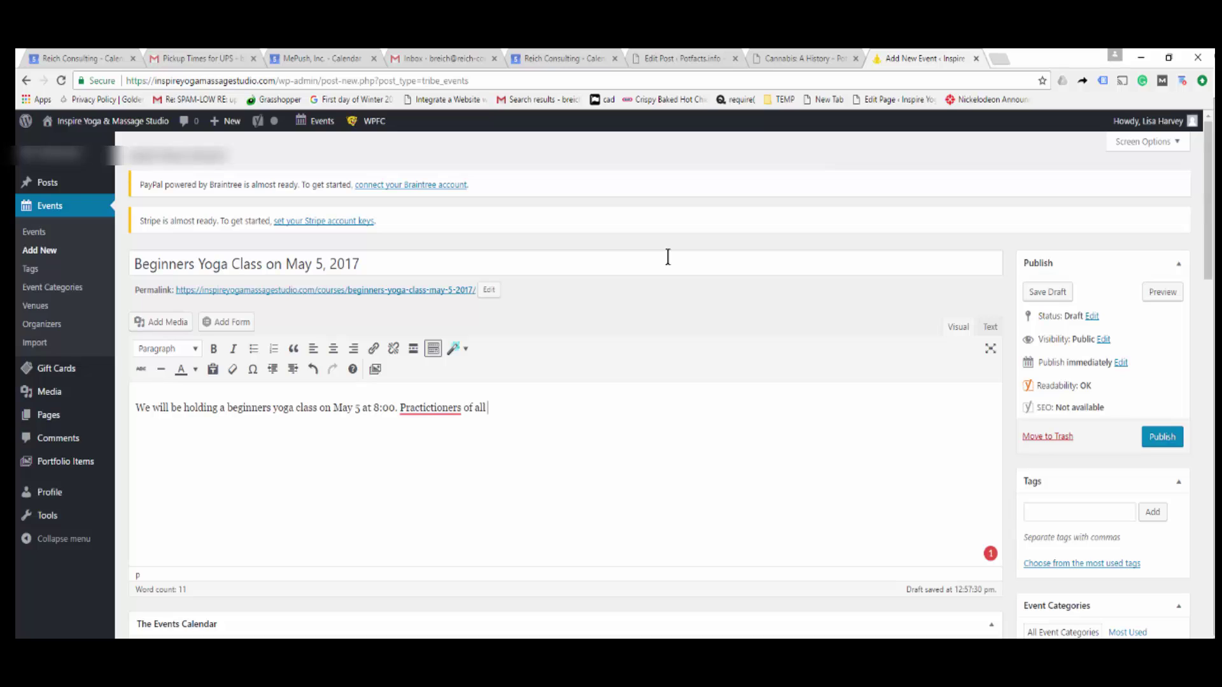
pyautogui.write('ages, sizes, and skill level')
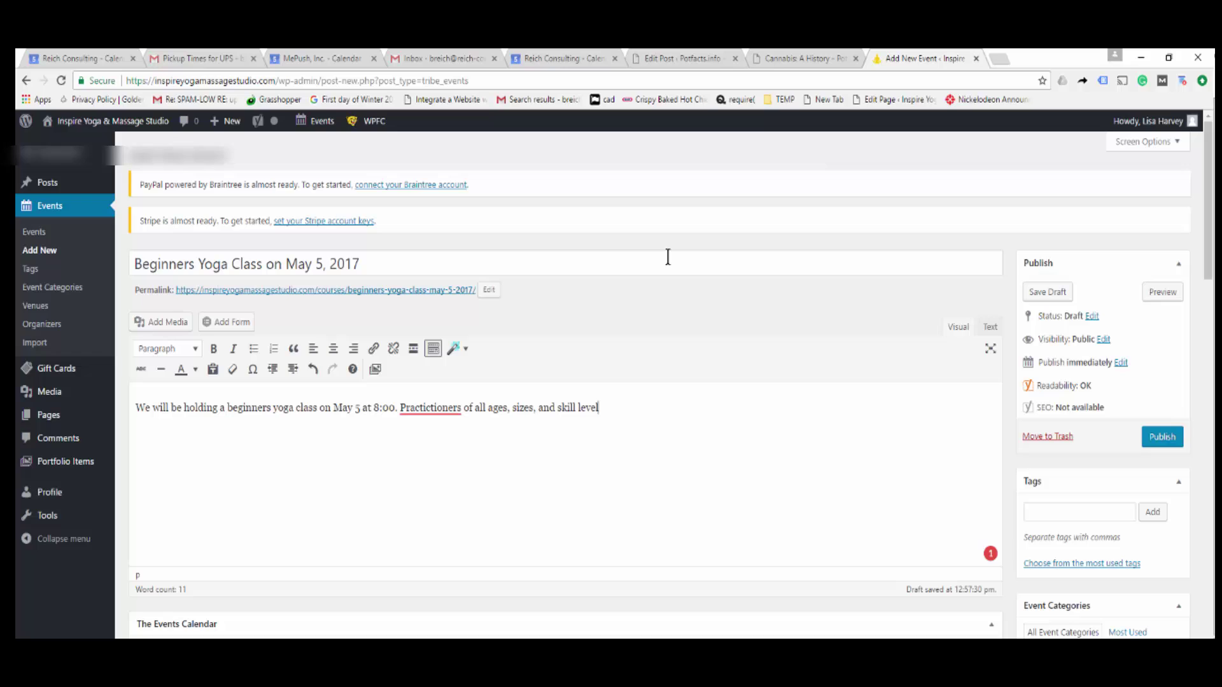
pyautogui.write('s are welcome.')
# Keep the 2017-05-05 date and 8:00am start, and set the end time to 9:00am.
pyautogui.scroll(-4, 572, 477)
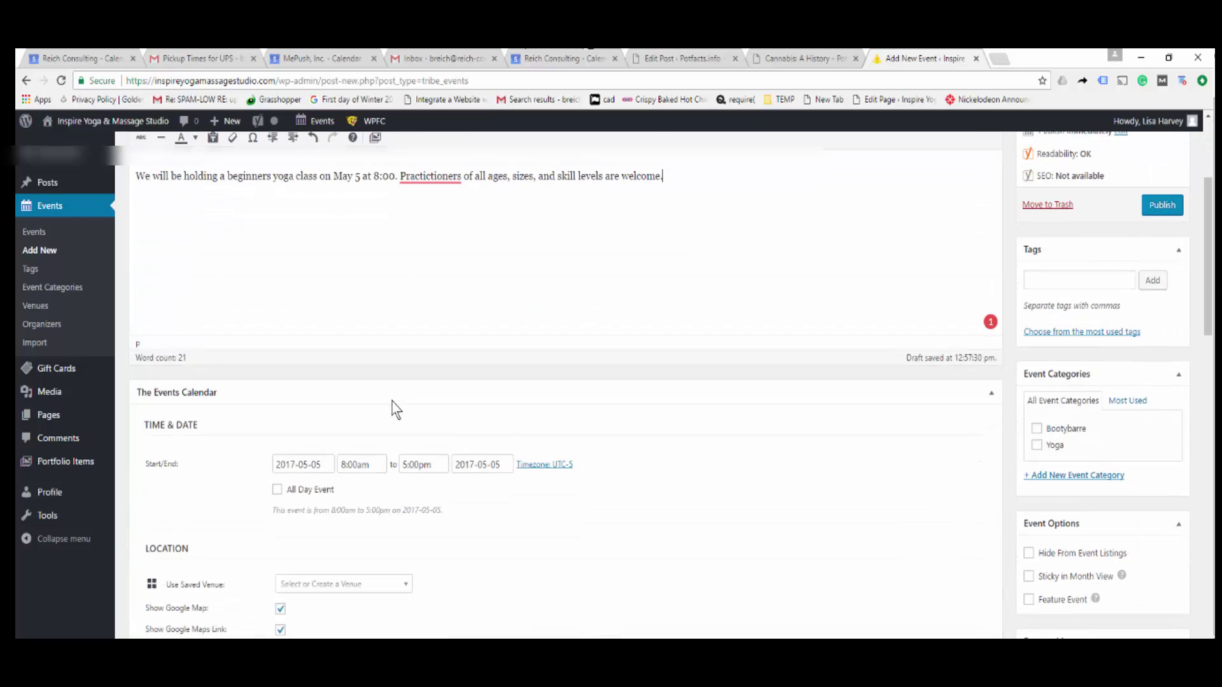
pyautogui.scroll(-3, 395, 409)
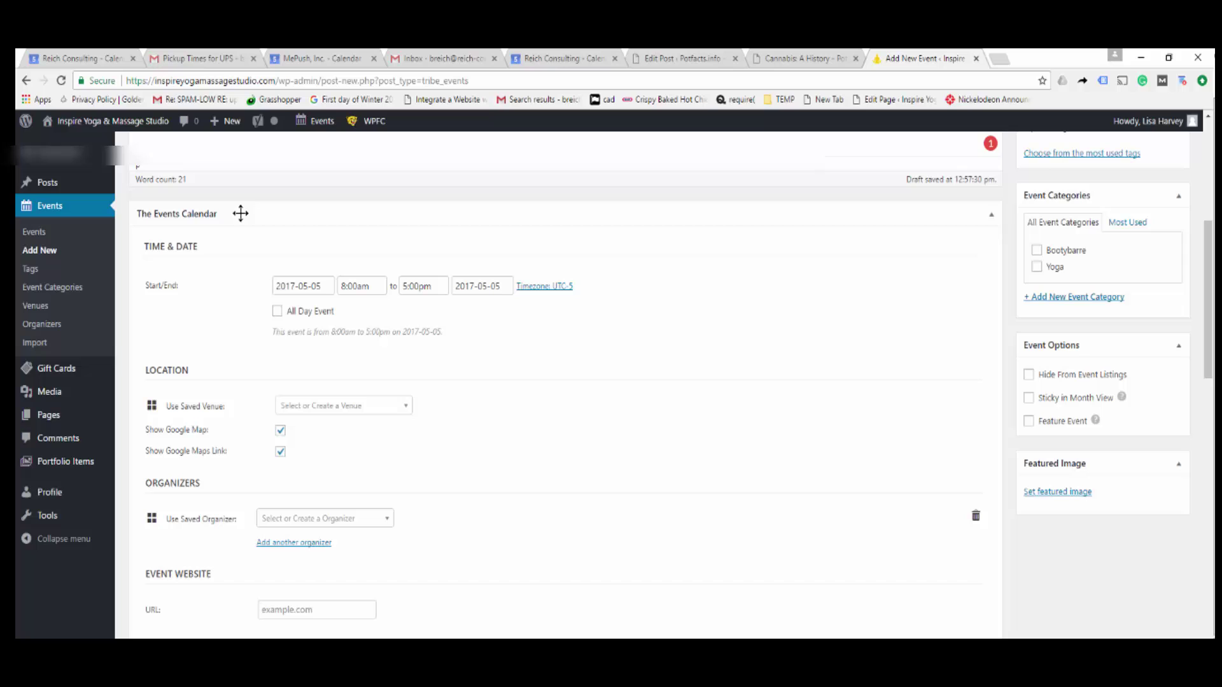
pyautogui.click(292, 284)
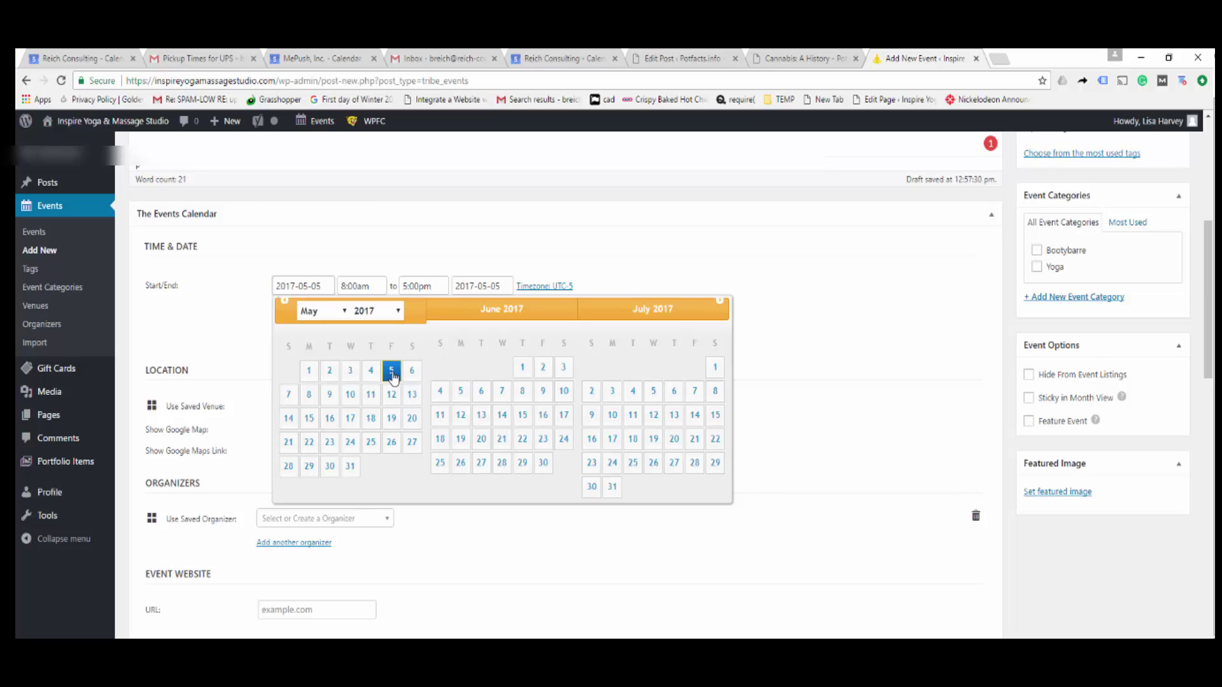
pyautogui.click(393, 377)
pyautogui.click(349, 288)
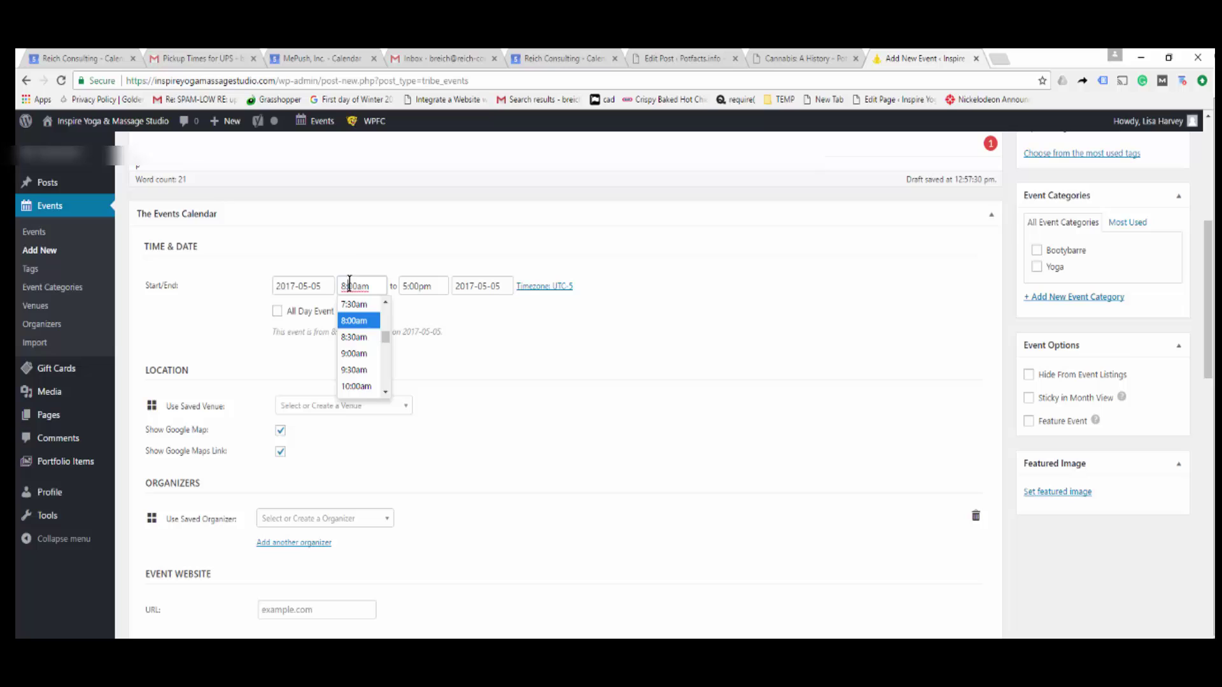
pyautogui.click(431, 286)
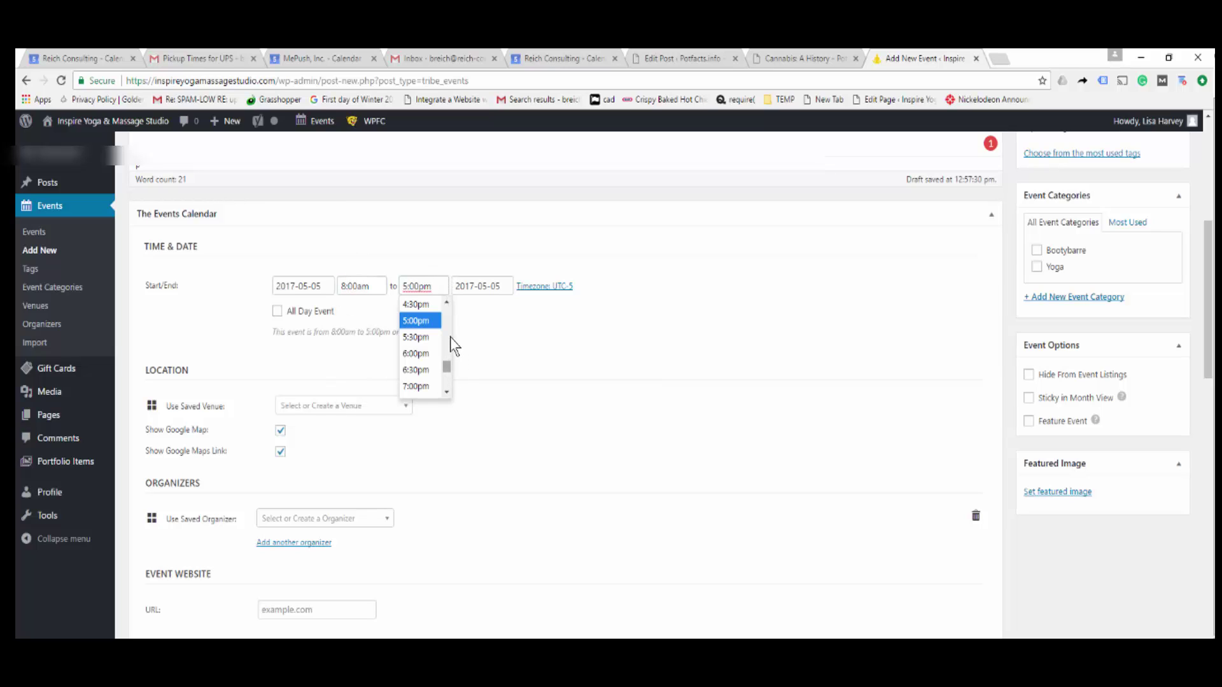
pyautogui.scroll(8, 451, 343)
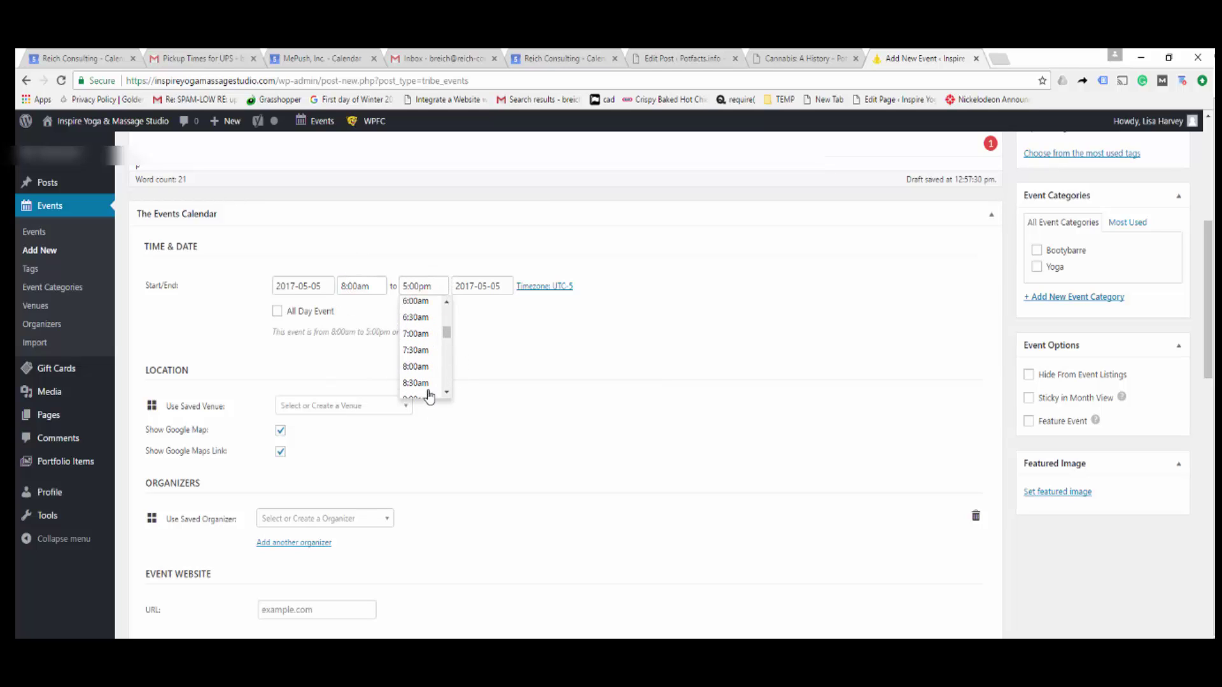
pyautogui.scroll(-2, 425, 350)
pyautogui.click(420, 347)
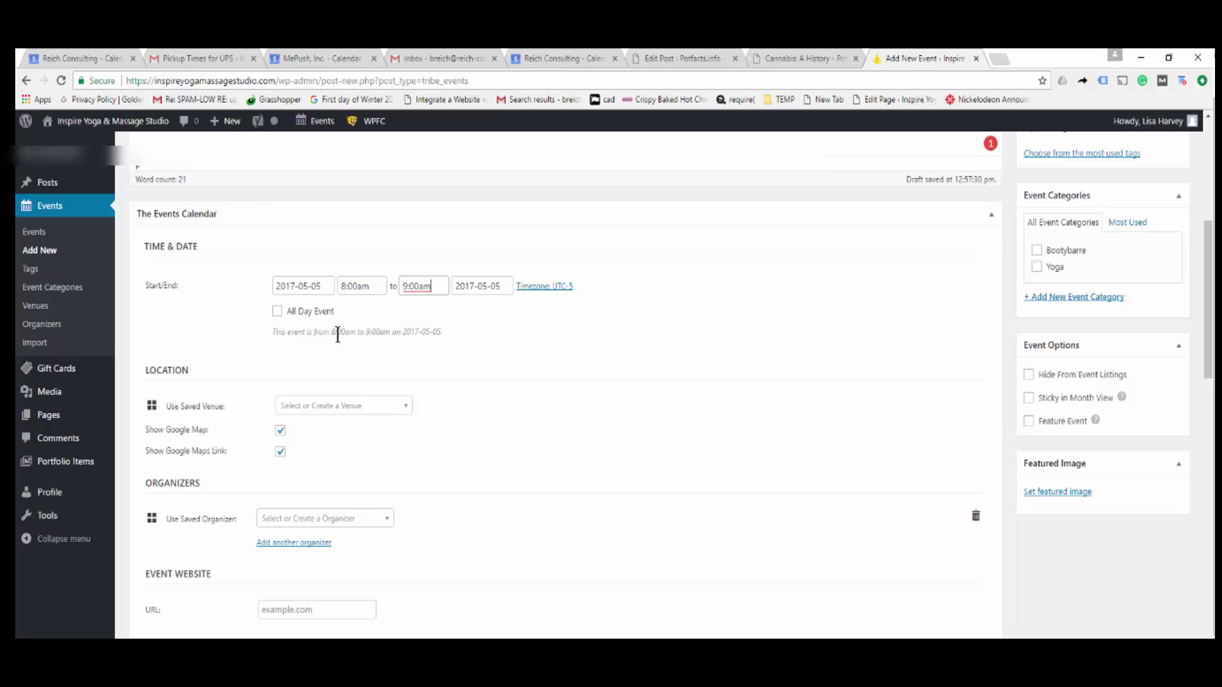
# Select the saved Inspire Yoga & Massage Studio venue, discarding a trial new venue along the way.
pyautogui.click(406, 412)
pyautogui.click(376, 449)
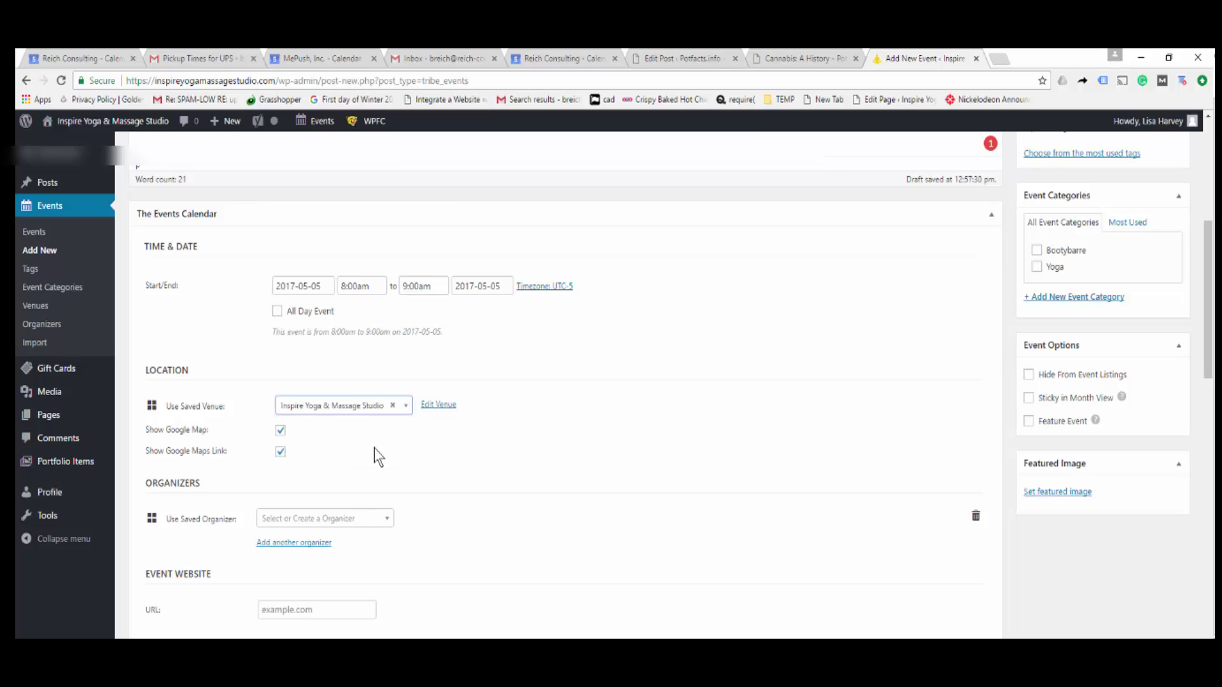
pyautogui.click(393, 407)
pyautogui.click(366, 408)
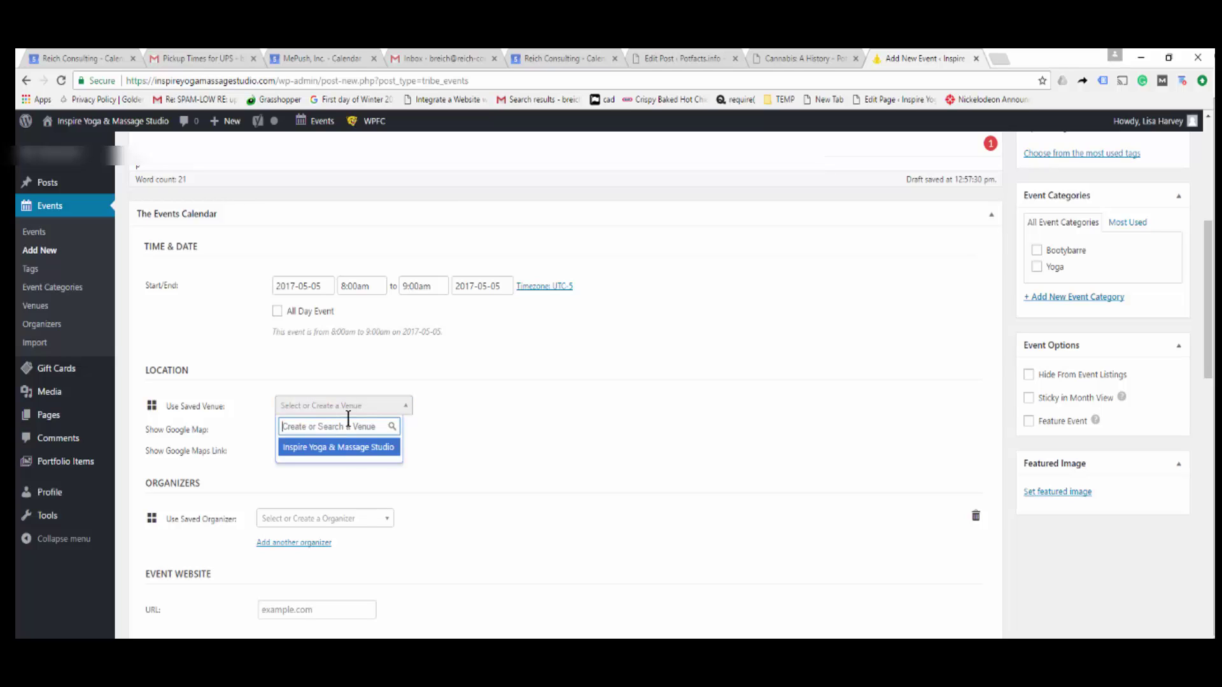
pyautogui.write('Reich Web Consult')
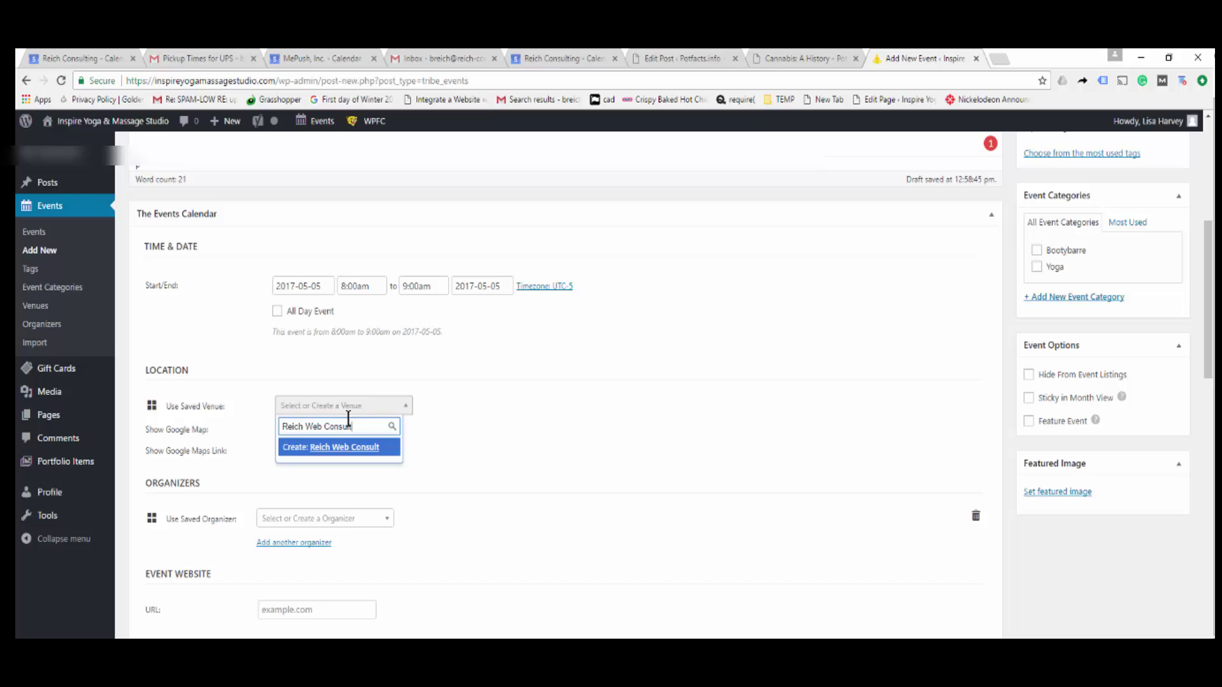
pyautogui.write('ing')
pyautogui.press('Return')
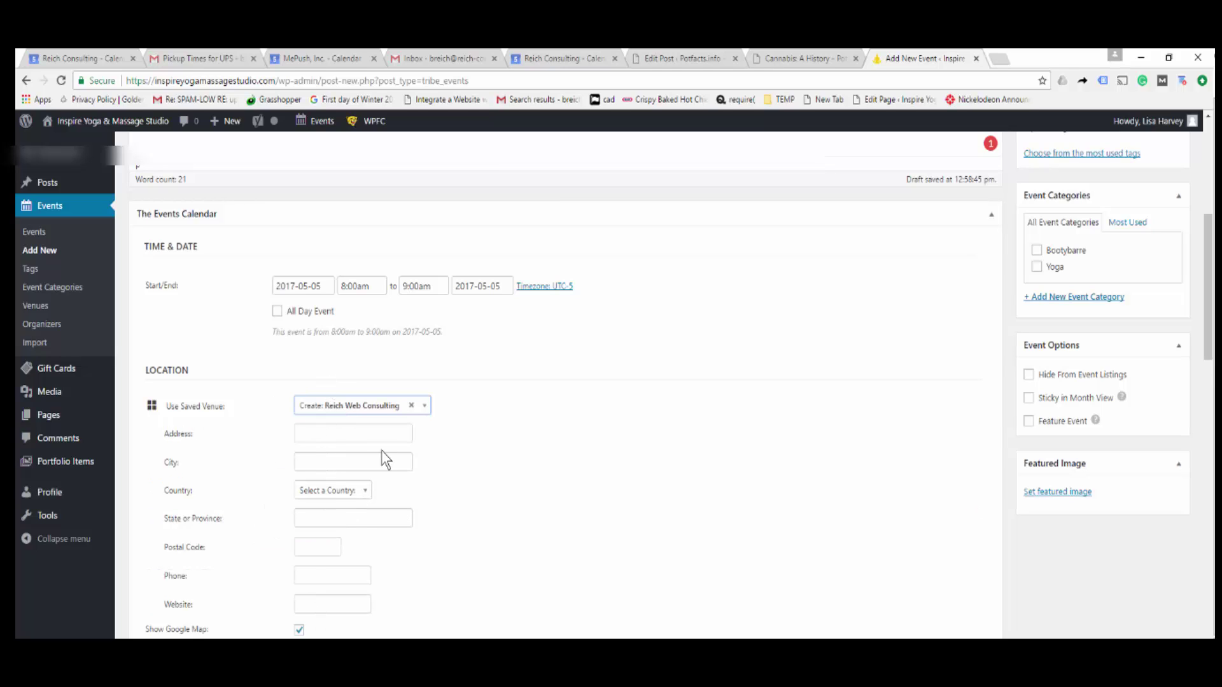
pyautogui.click(411, 405)
pyautogui.click(409, 412)
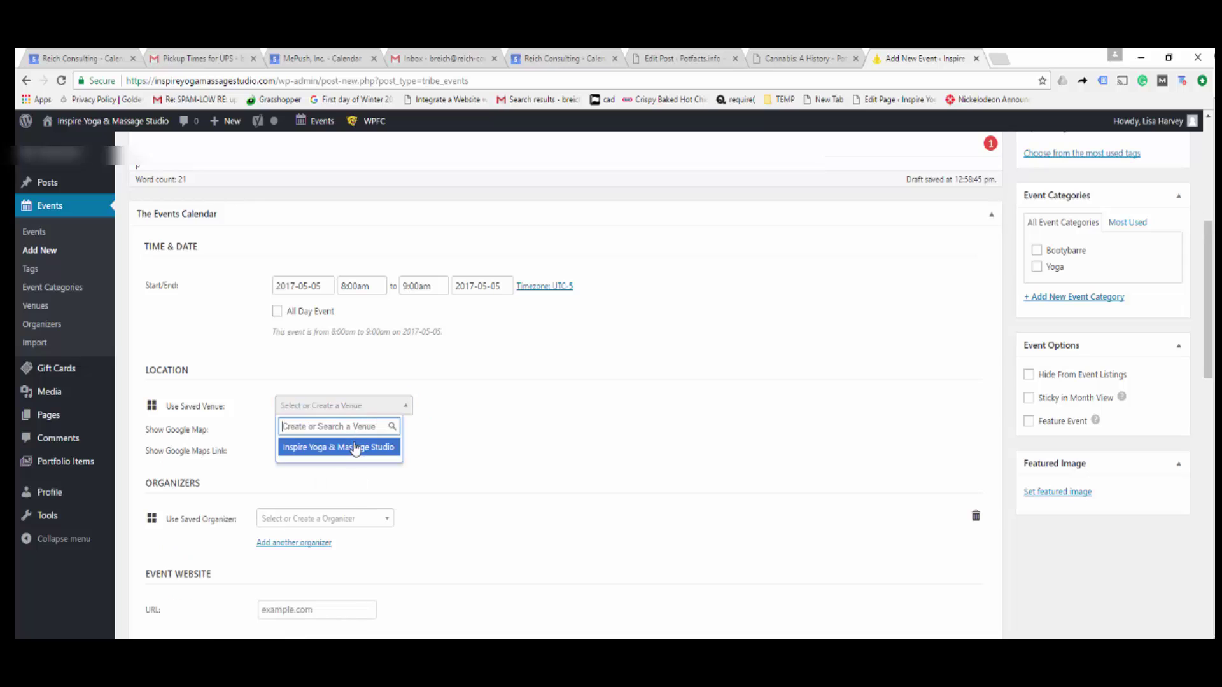
pyautogui.click(354, 448)
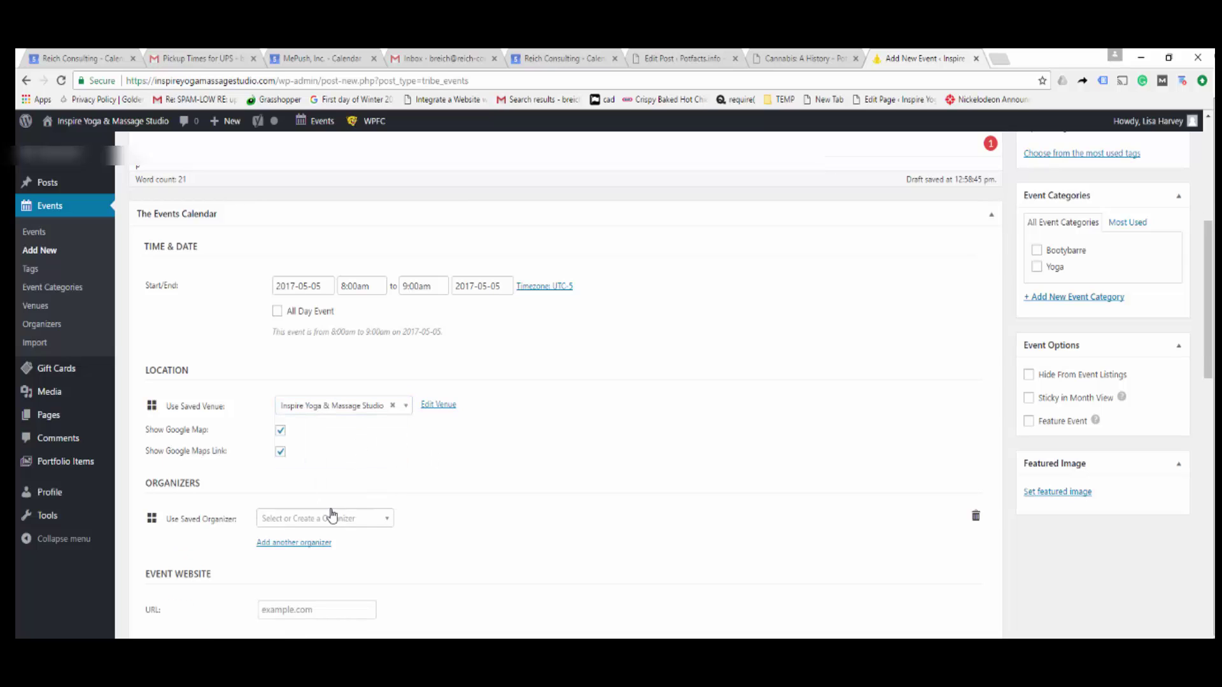
# Add a second organizer entry and delete the first, leaving one empty organizer.
pyautogui.scroll(-2, 330, 469)
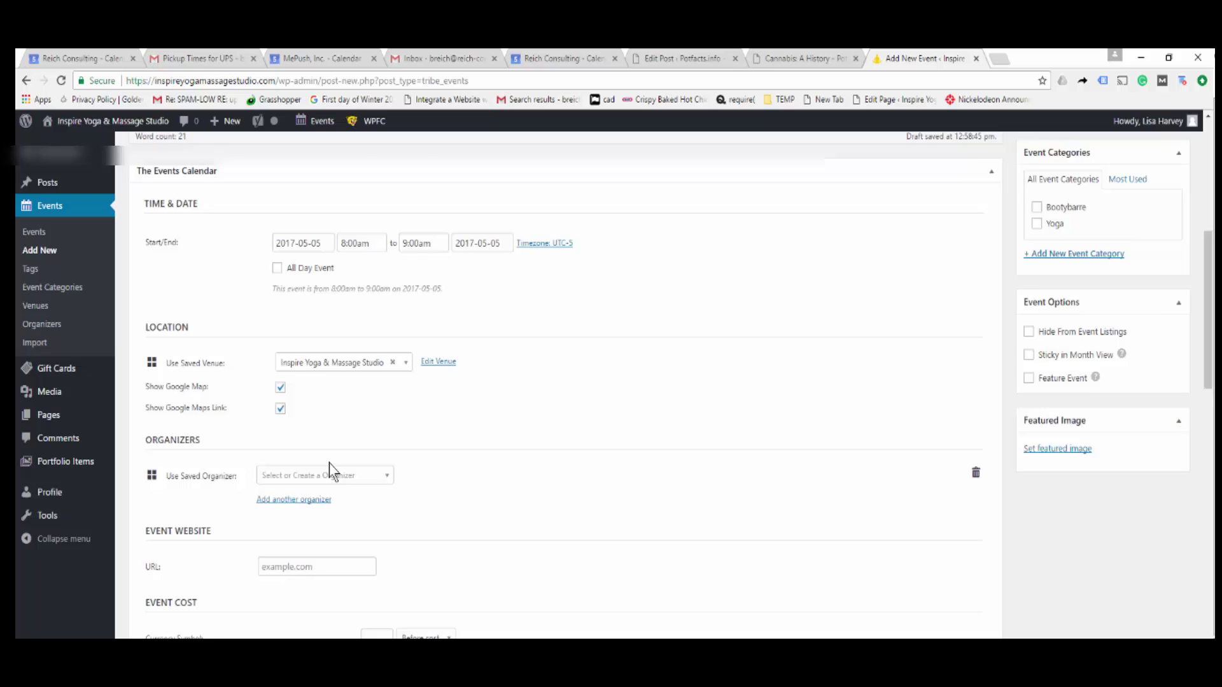
pyautogui.click(309, 406)
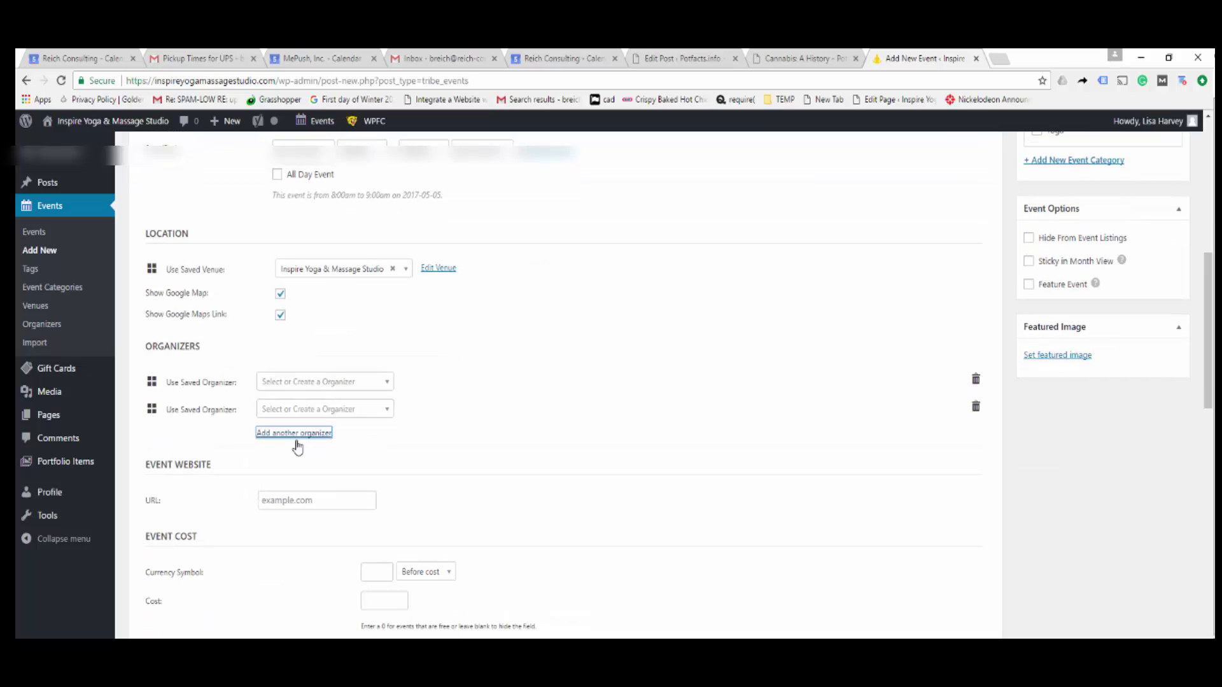
pyautogui.click(388, 409)
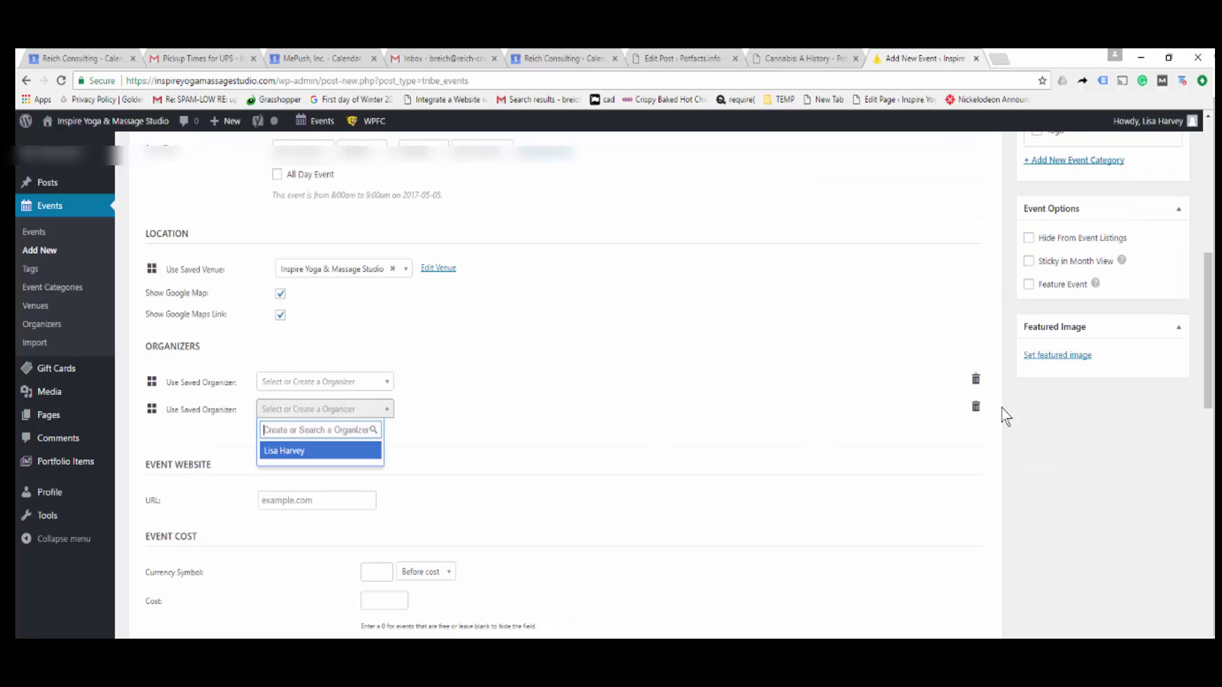
pyautogui.click(978, 394)
pyautogui.click(976, 382)
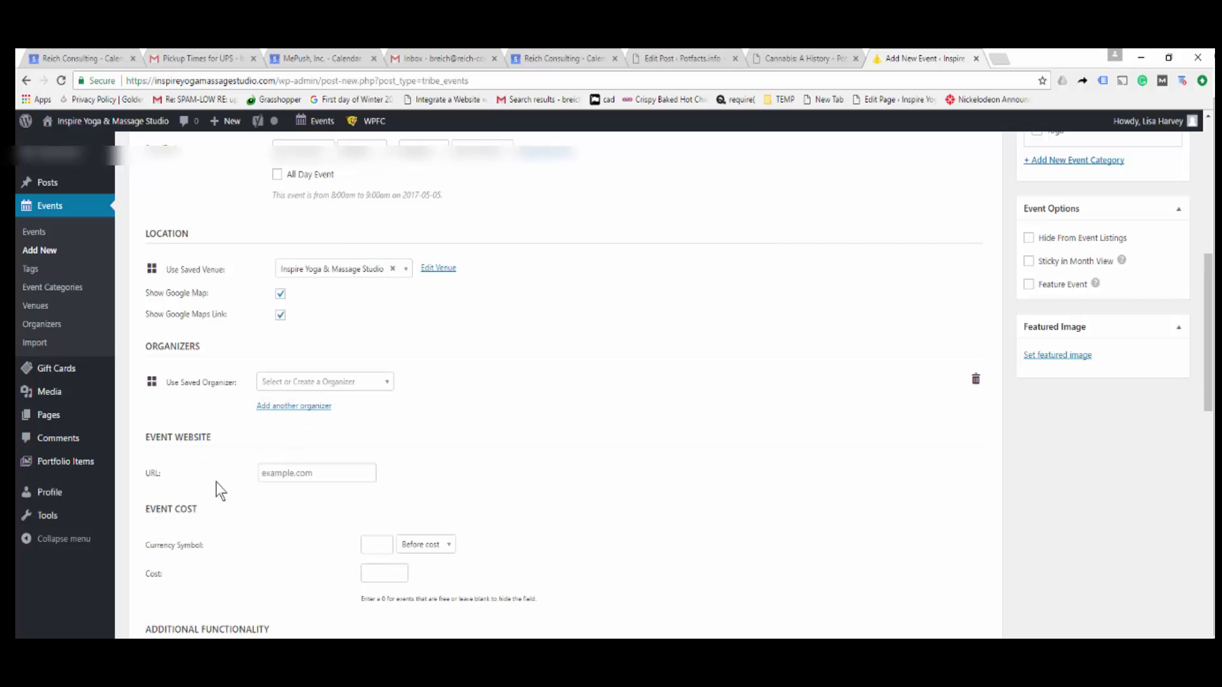
# Set the event cost to 5 with a $ currency symbol.
pyautogui.click(344, 471)
pyautogui.click(374, 547)
pyautogui.write('$')
pyautogui.click(386, 576)
pyautogui.write('5')
pyautogui.click(693, 501)
pyautogui.scroll(-3, 671, 483)
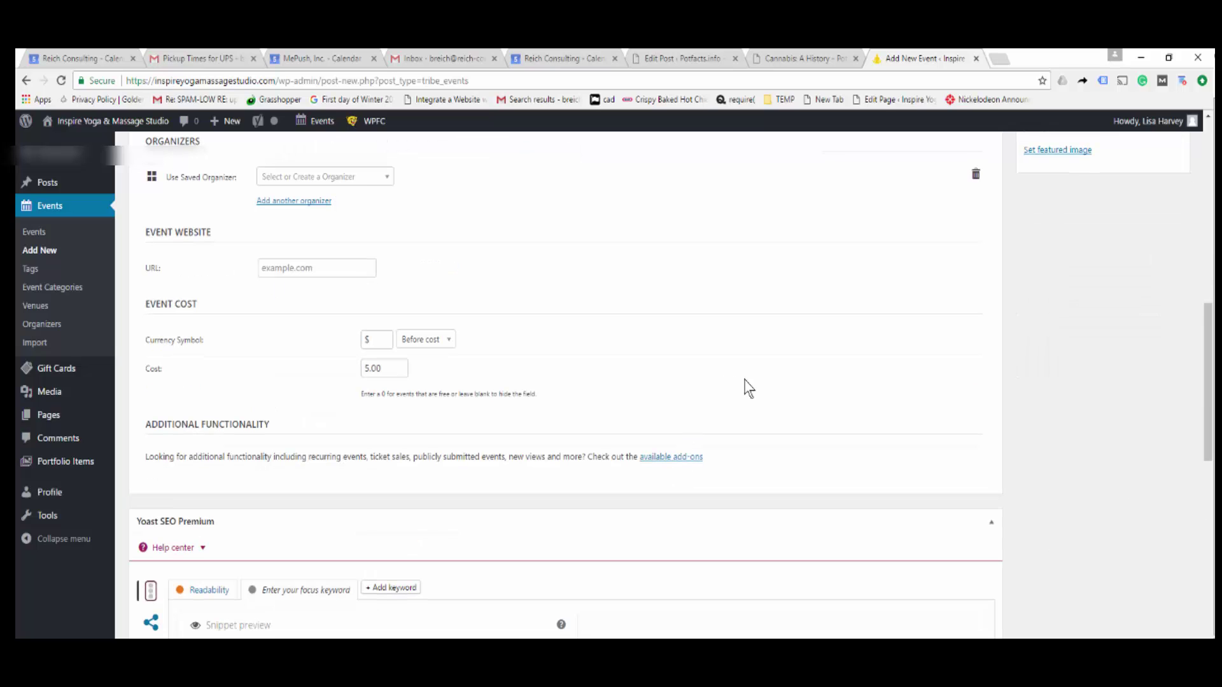
pyautogui.scroll(5, 636, 384)
pyautogui.scroll(2, 529, 437)
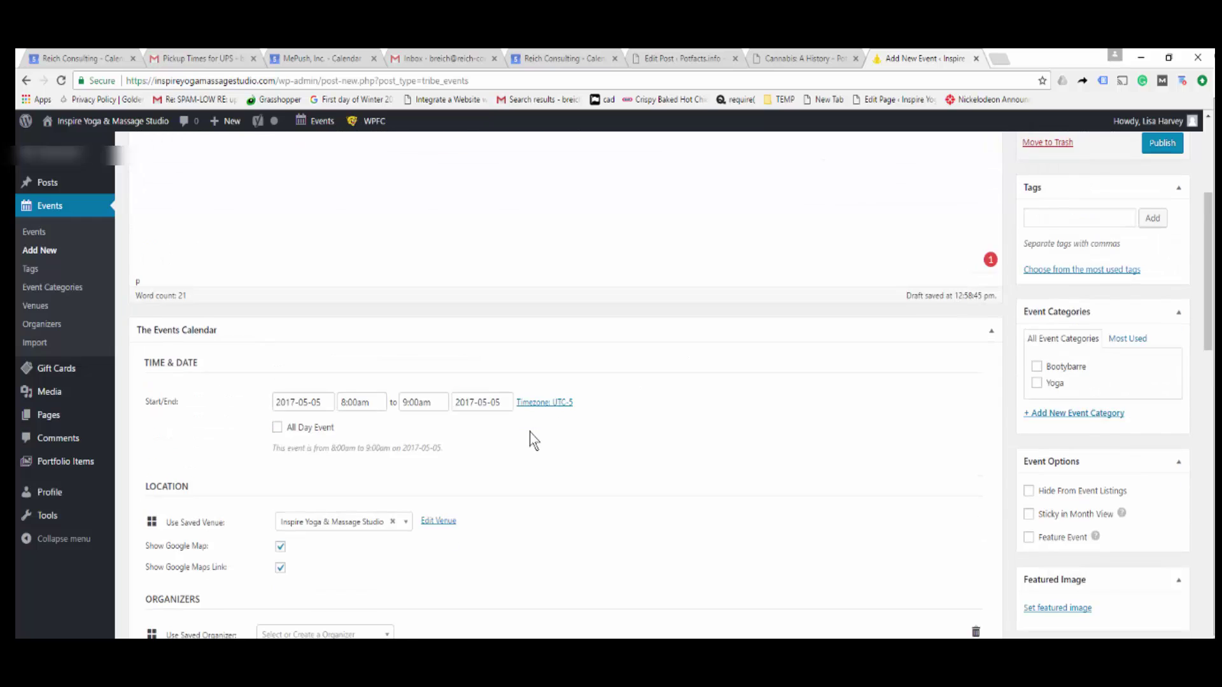
pyautogui.scroll(-6, 529, 439)
pyautogui.scroll(-2, 532, 437)
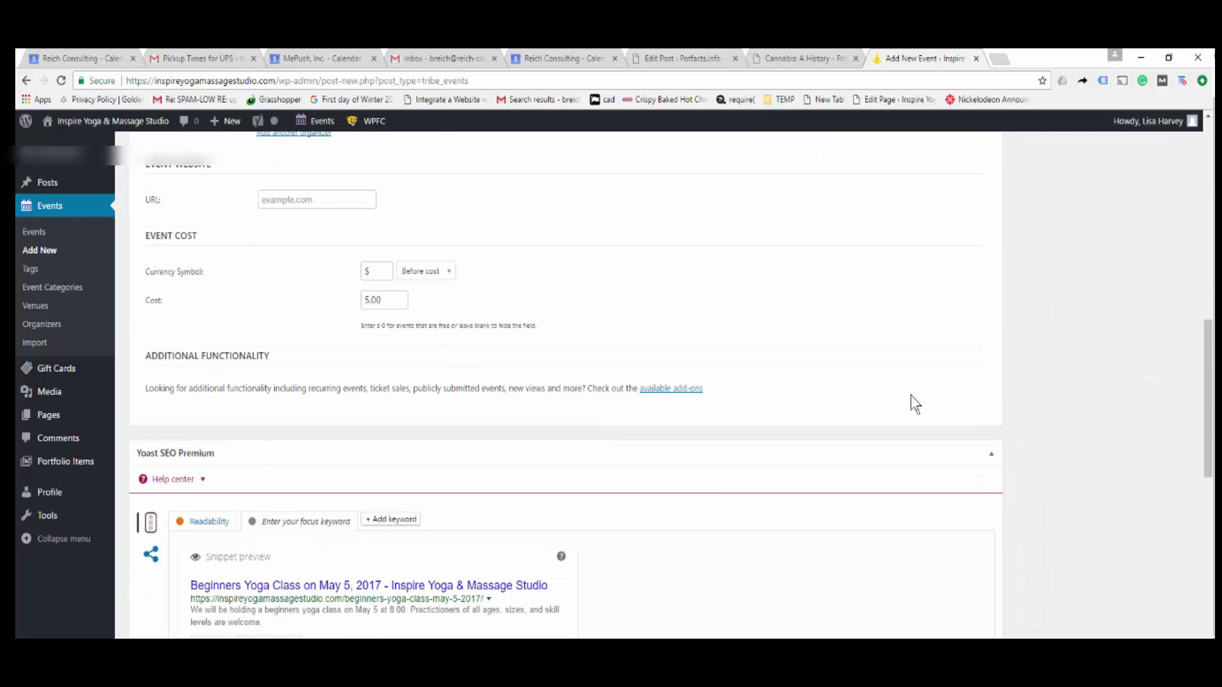
pyautogui.scroll(-3, 903, 391)
# Open the Yoast snippet editor, type test text in the meta description, then clear it.
pyautogui.scroll(-1, 910, 401)
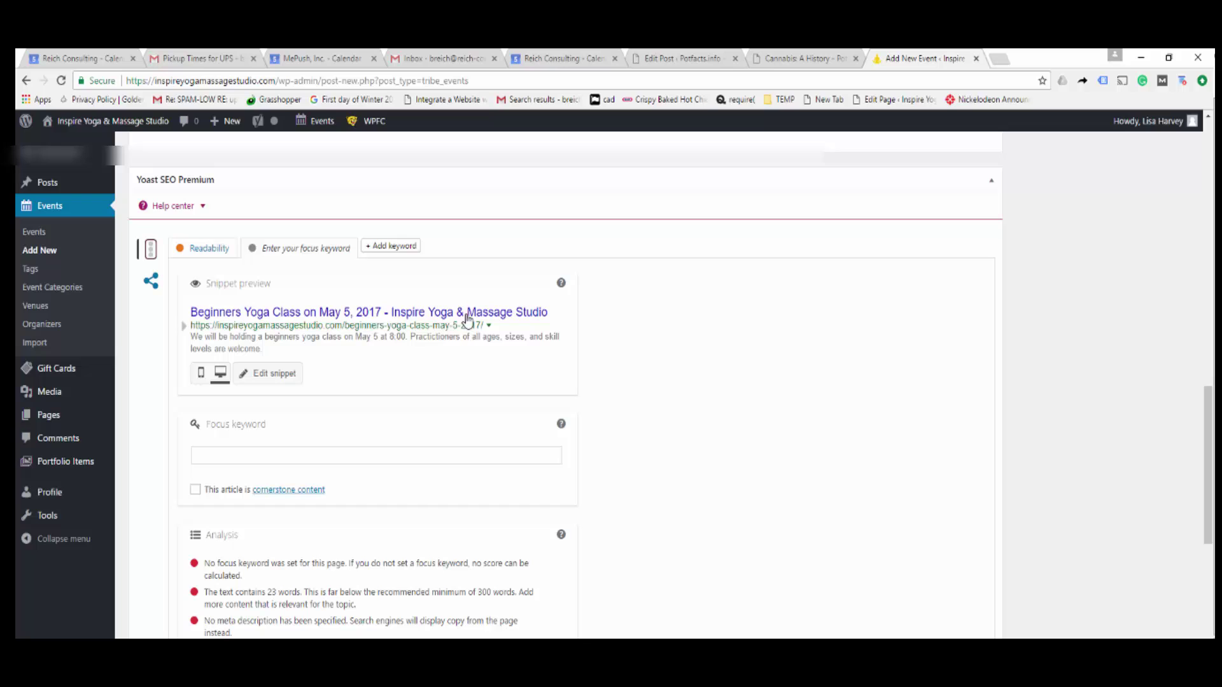
pyautogui.click(363, 338)
pyautogui.click(221, 440)
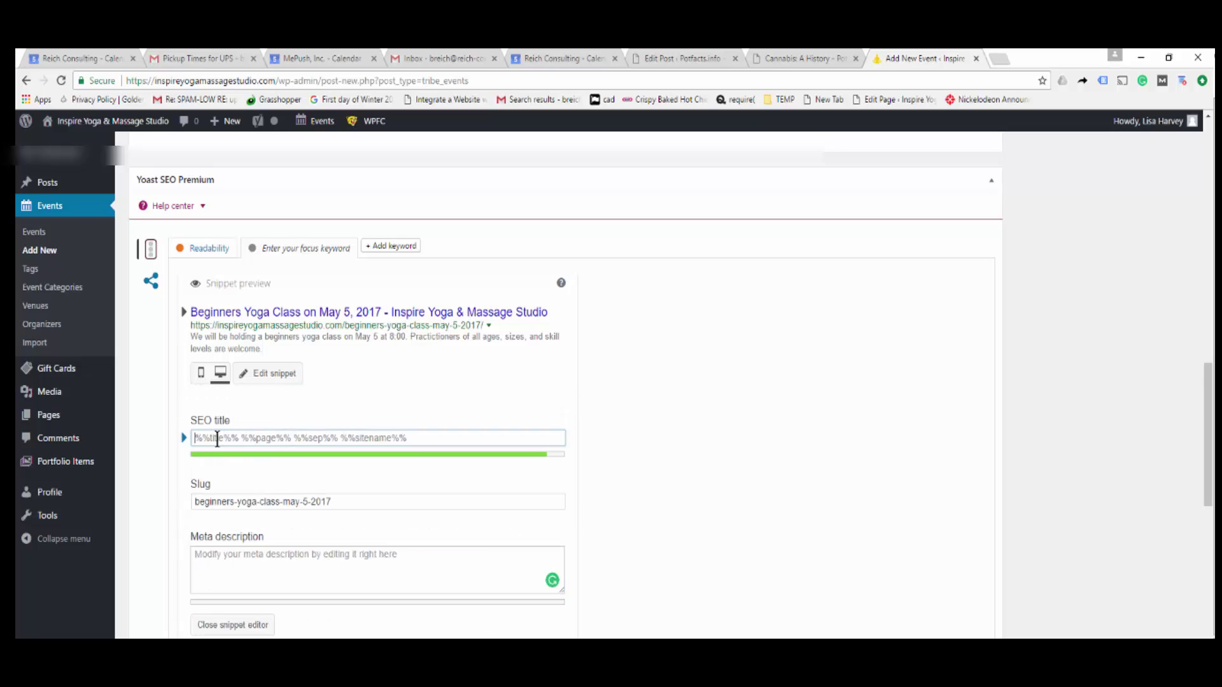
pyautogui.click(261, 574)
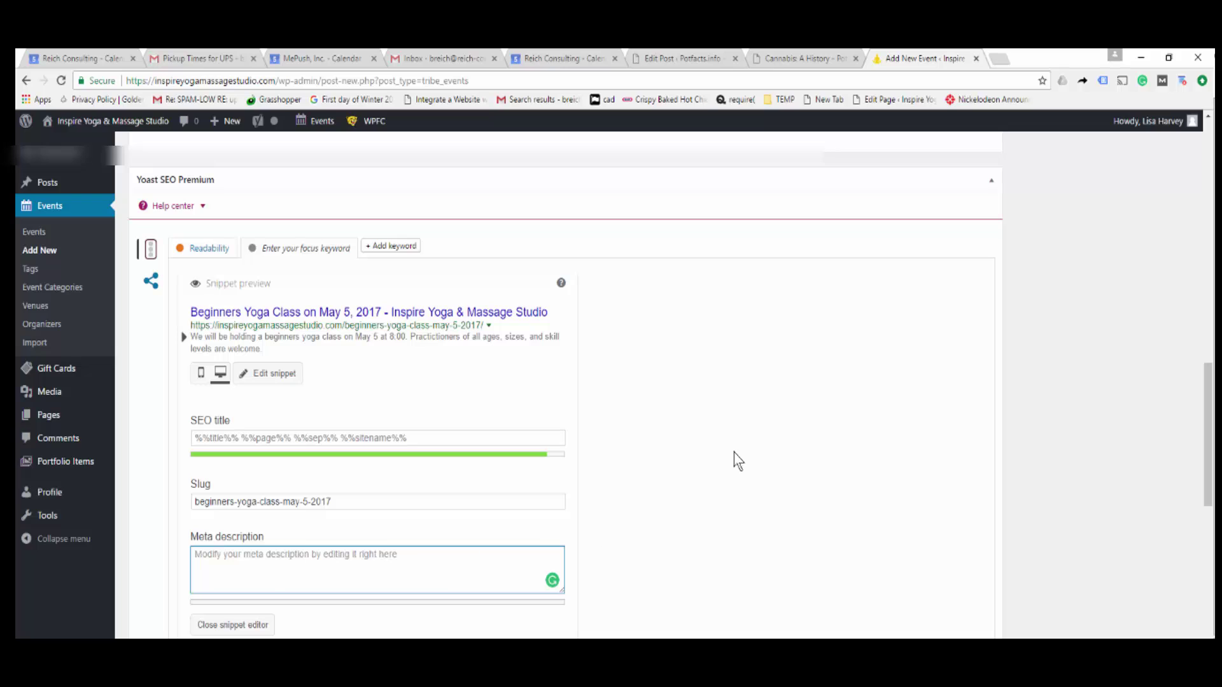
pyautogui.write('gfds g')
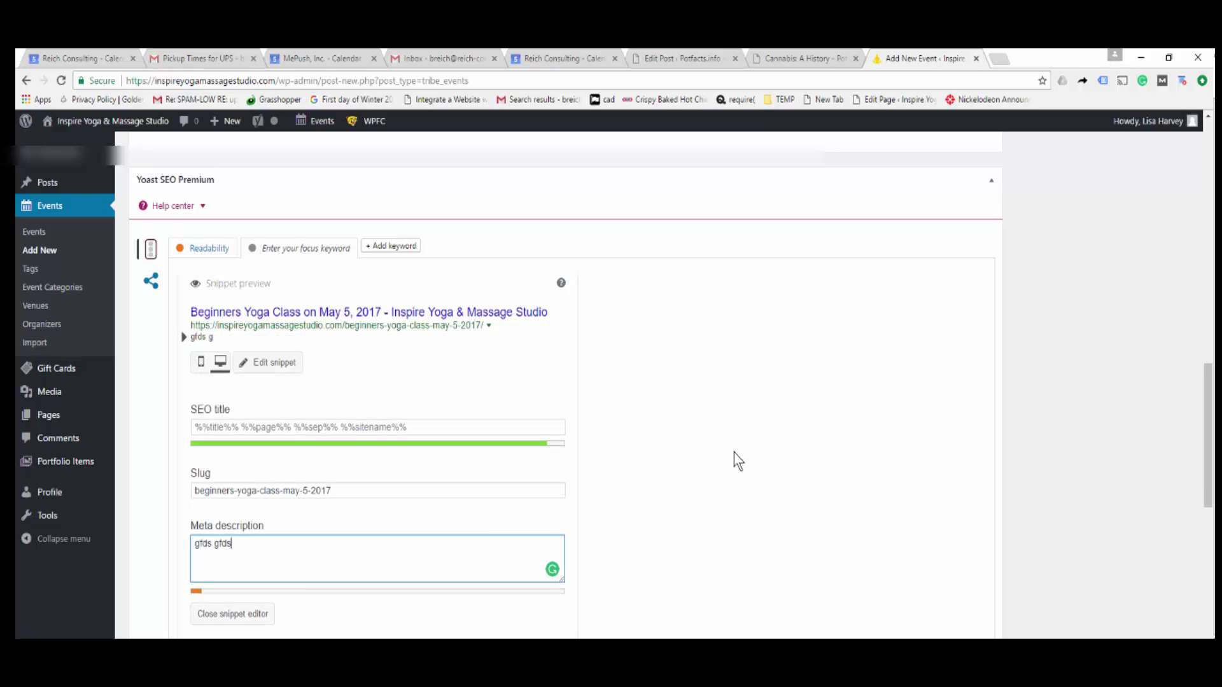
pyautogui.write('fds gfd gfds gfdsgfdksgfdskgfdsgfd')
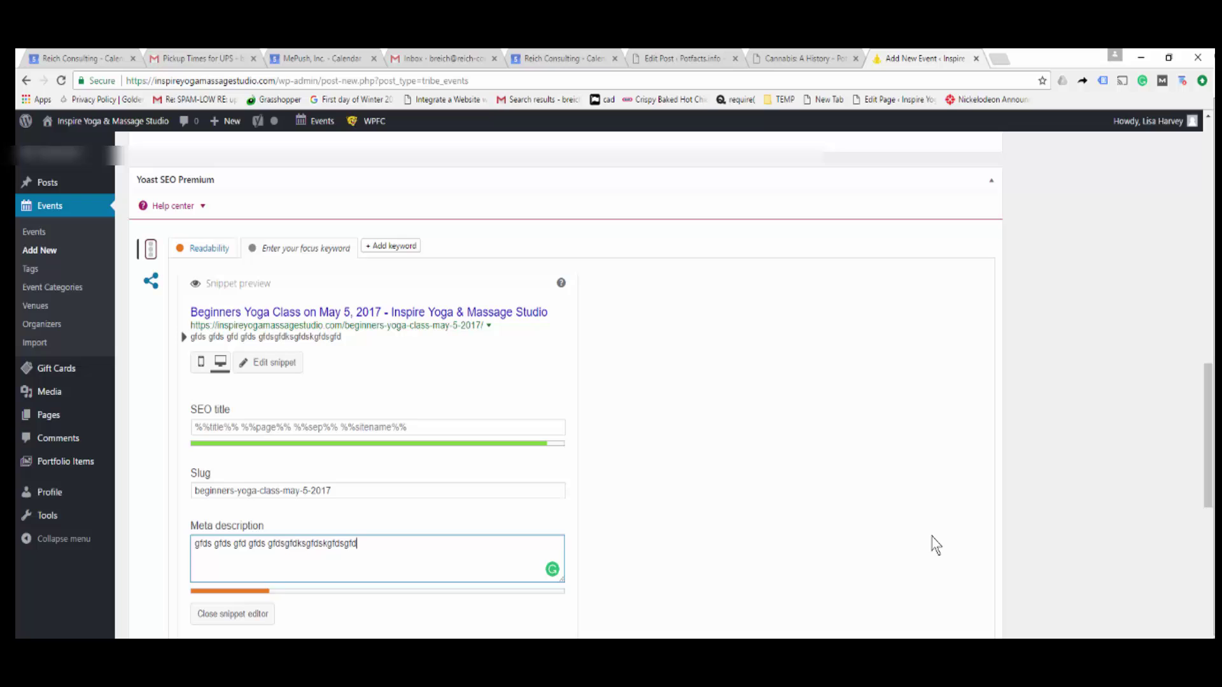
pyautogui.write(' gf gfds gfdsgfd sgfdsgfds gf dg fdsg fds gfds gfd')
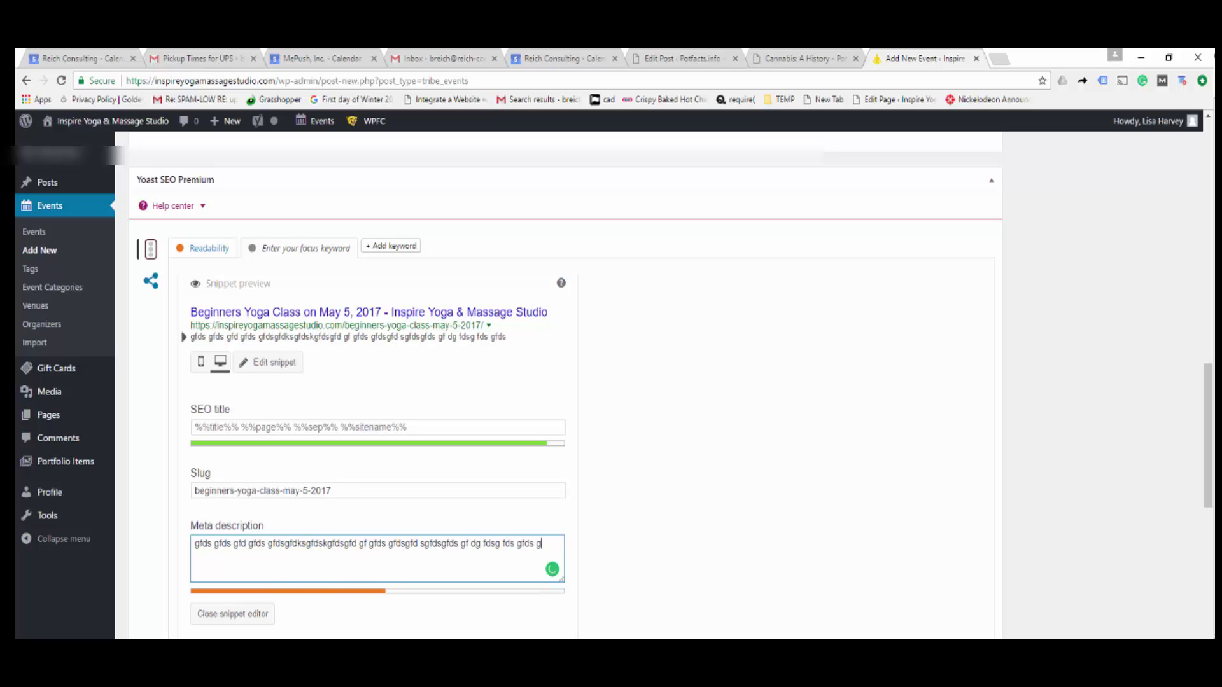
pyautogui.write('s gfd sg fds gfds gfds gfg')
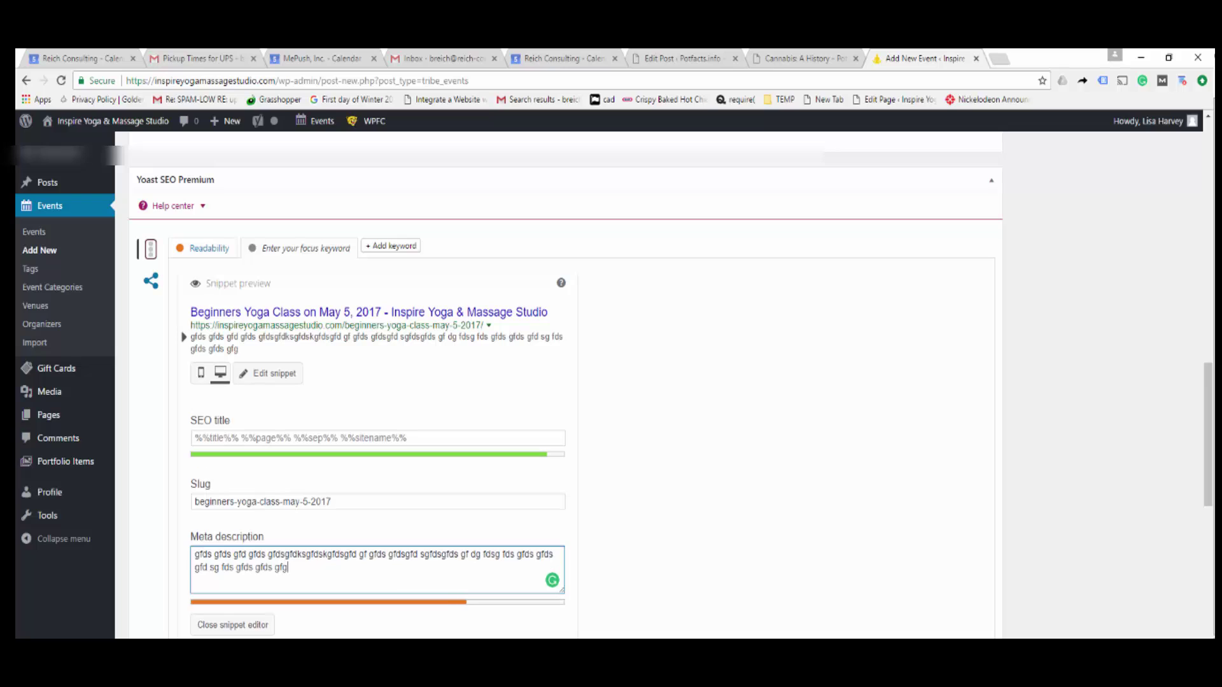
pyautogui.write('fds gfdgfdsgfdsgfds')
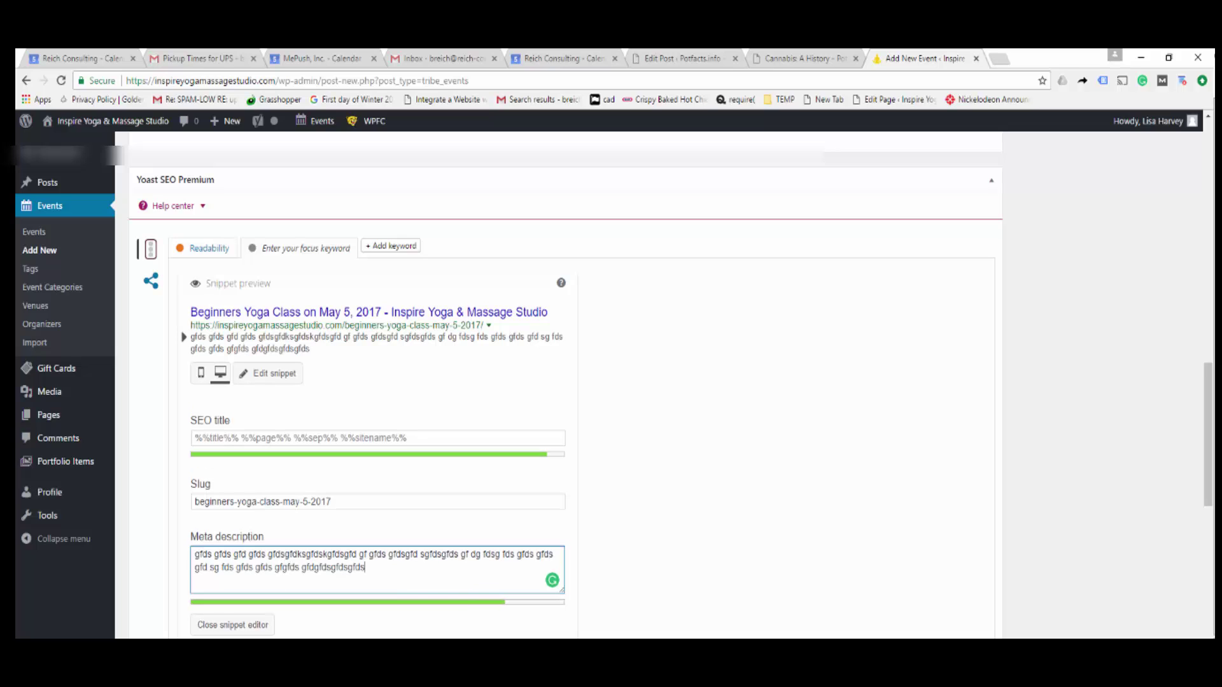
pyautogui.write(' gfds gfds gfds gfdsg fds gfds gfds gfds')
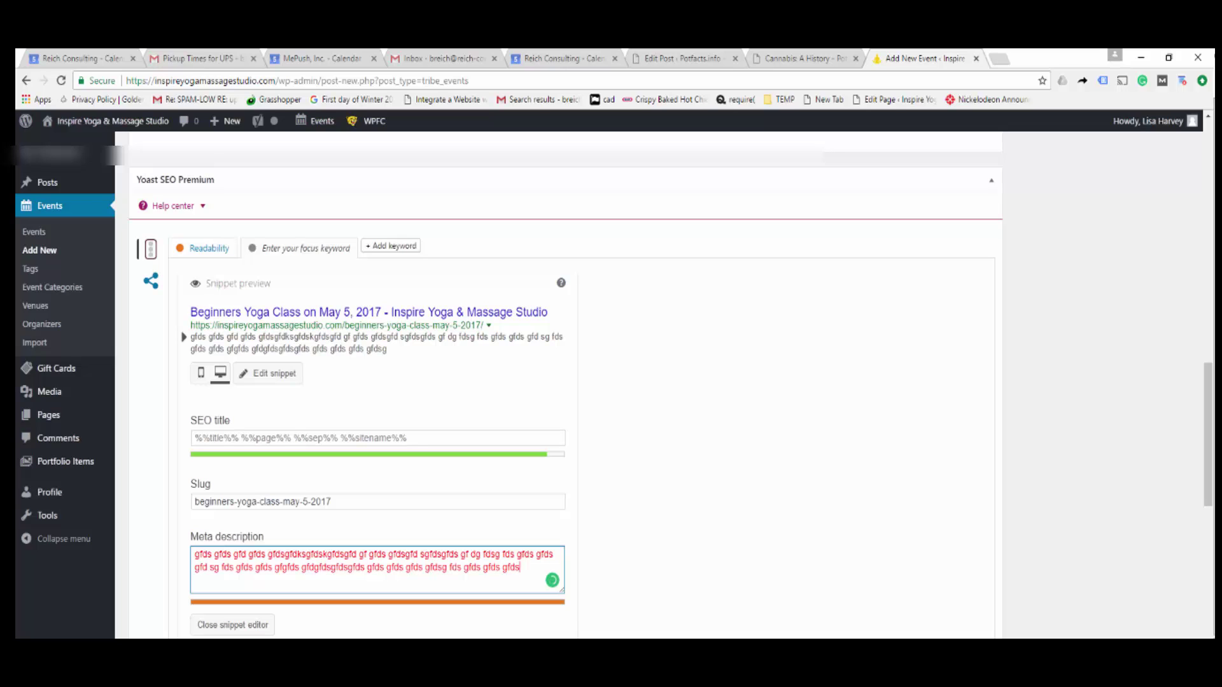
pyautogui.hotkey('ctrl', 'a')
pyautogui.press('BackSpace')
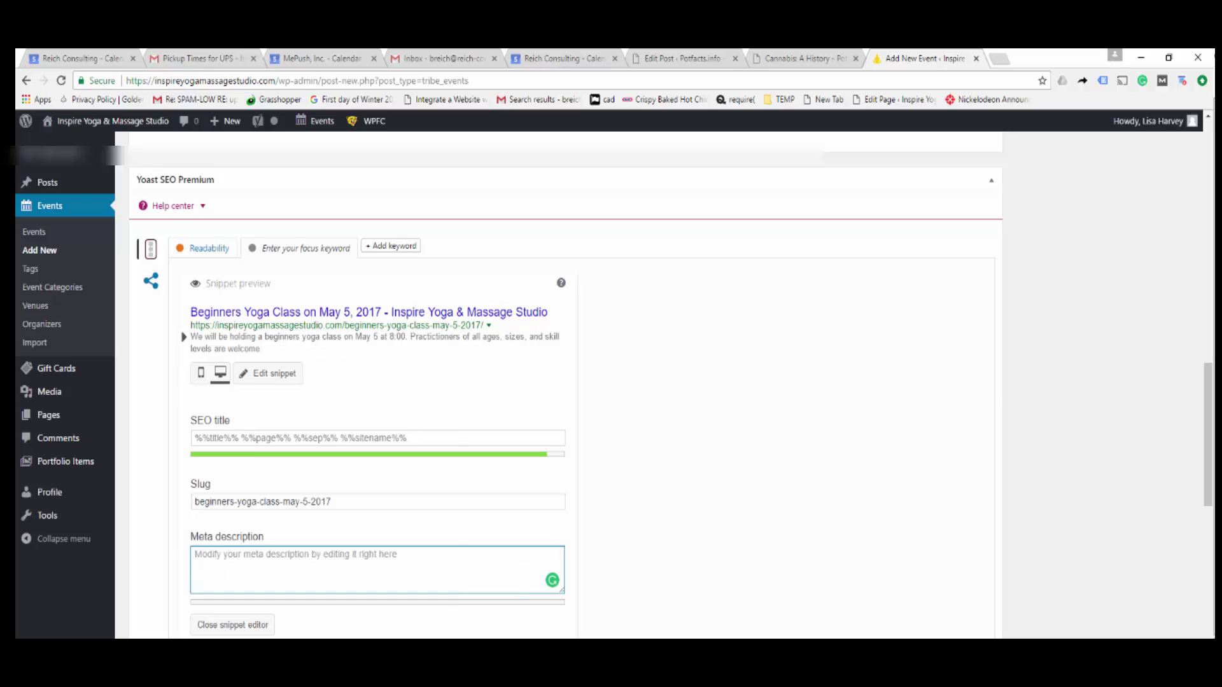
pyautogui.scroll(-2, 272, 545)
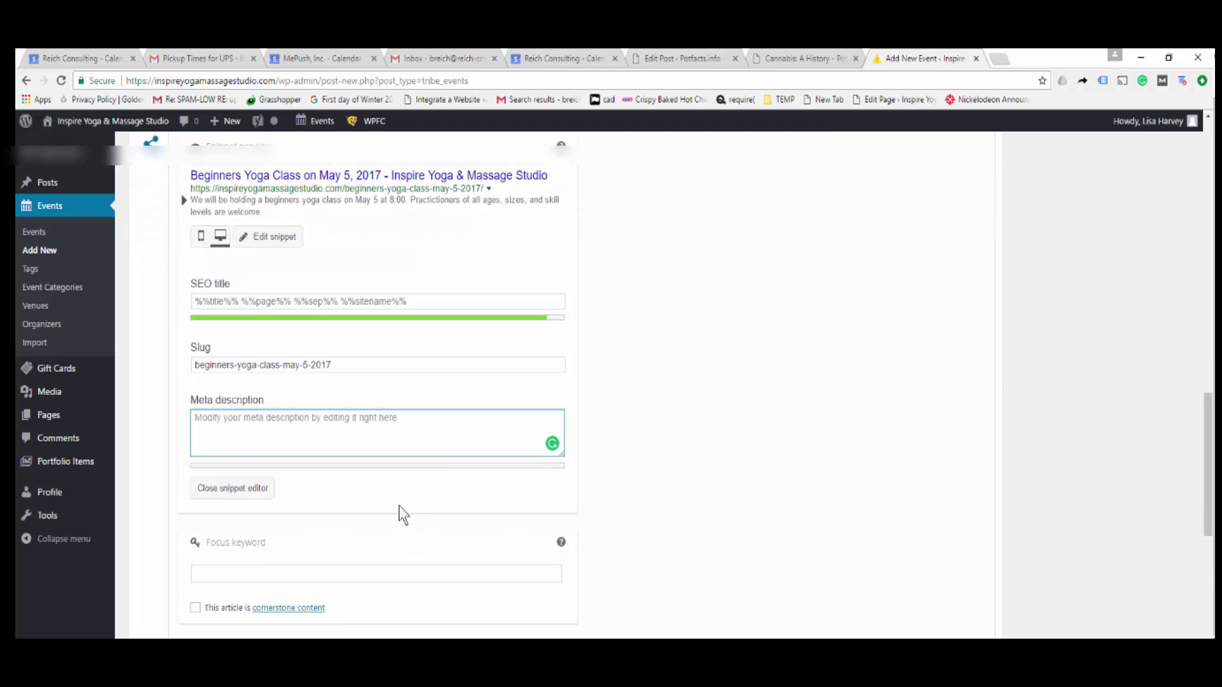
pyautogui.scroll(-3, 370, 496)
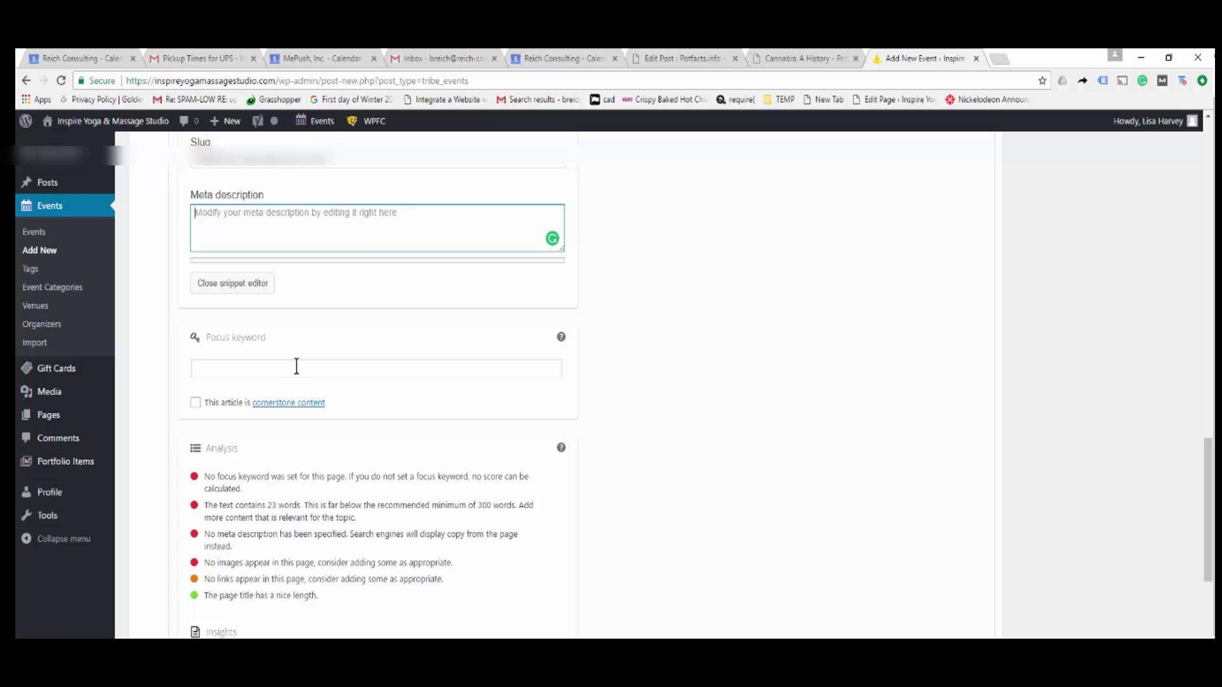
pyautogui.click(382, 373)
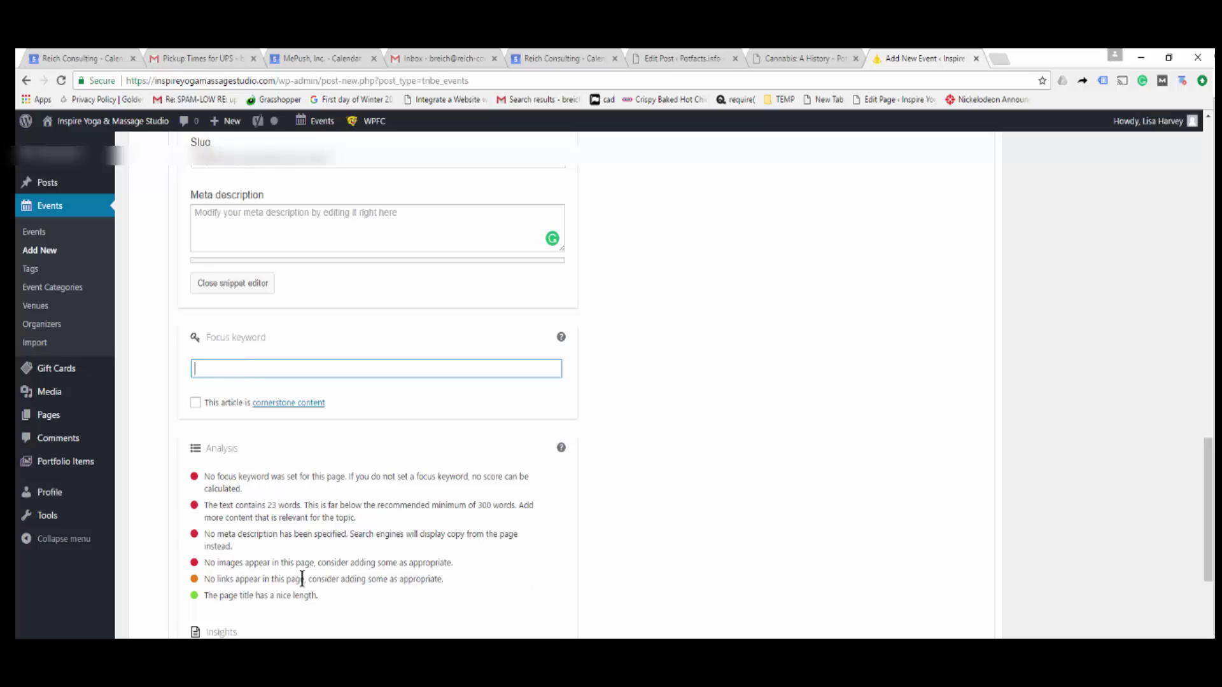
pyautogui.scroll(-4, 302, 578)
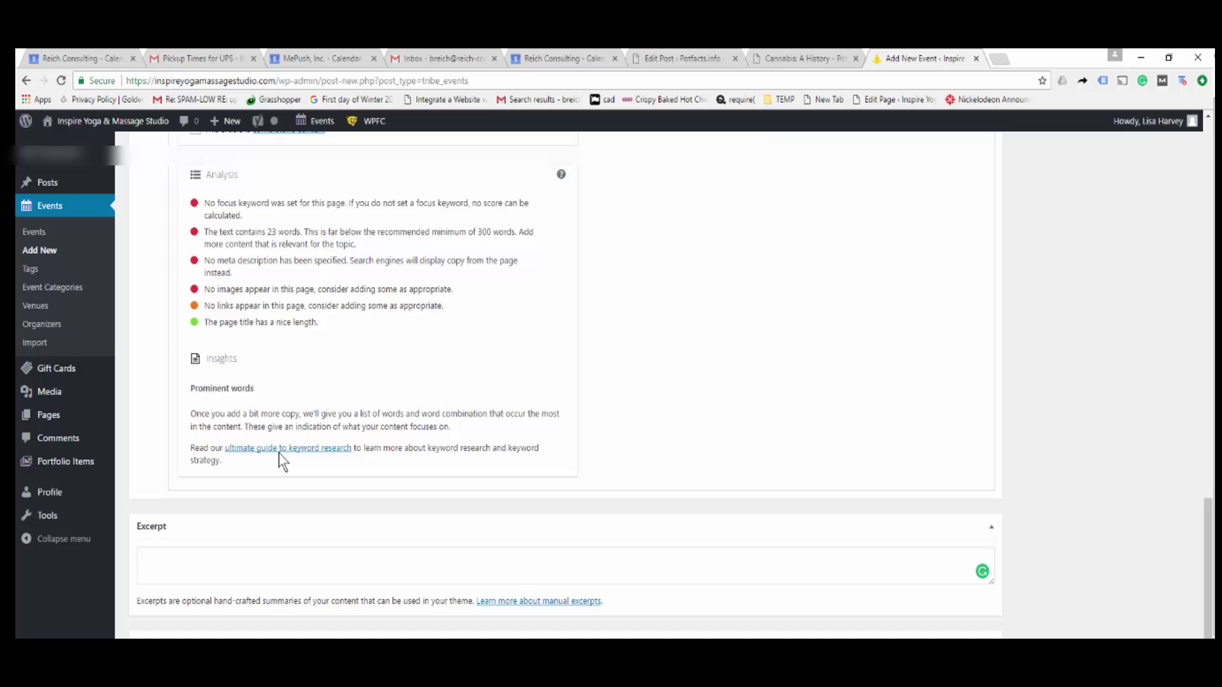
pyautogui.scroll(11, 293, 420)
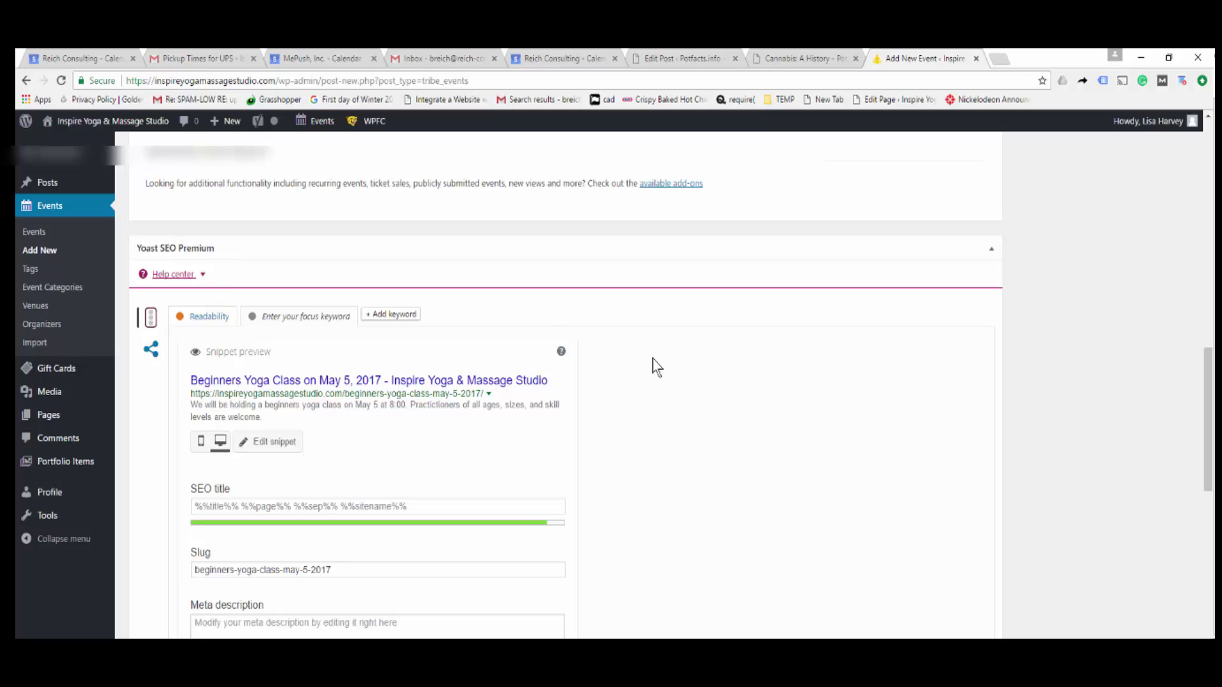
pyautogui.scroll(-7, 583, 478)
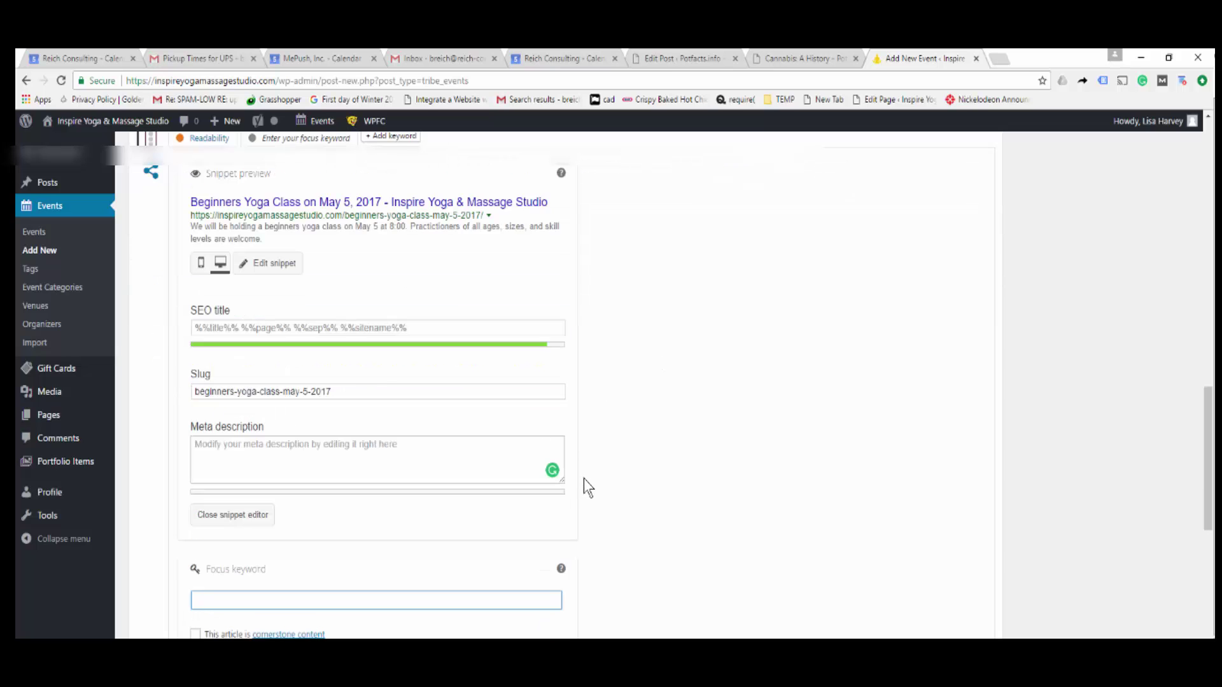
pyautogui.scroll(-7, 583, 478)
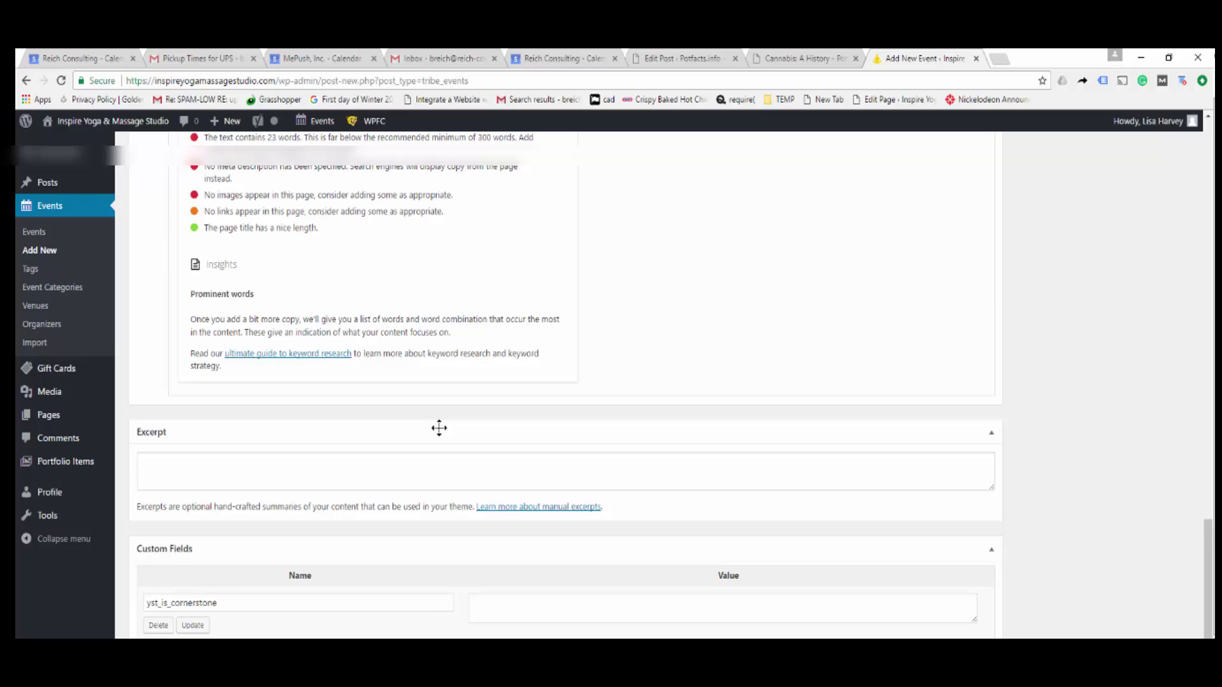
pyautogui.scroll(-3, 352, 580)
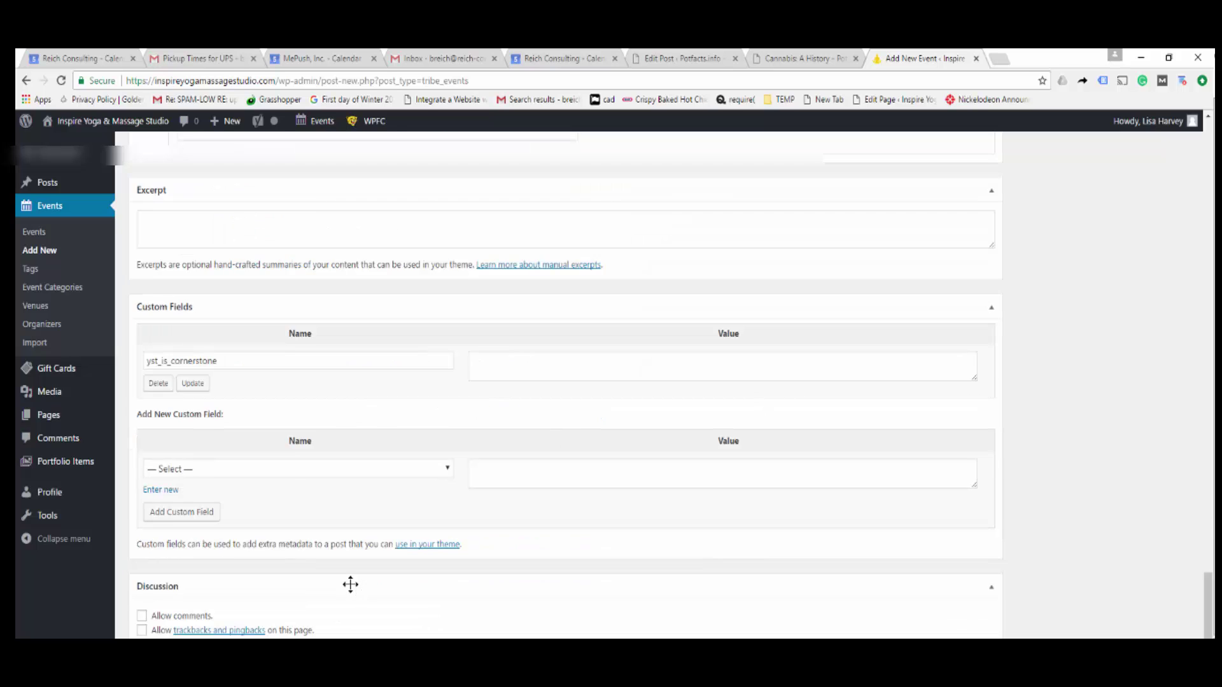
pyautogui.scroll(3, 346, 578)
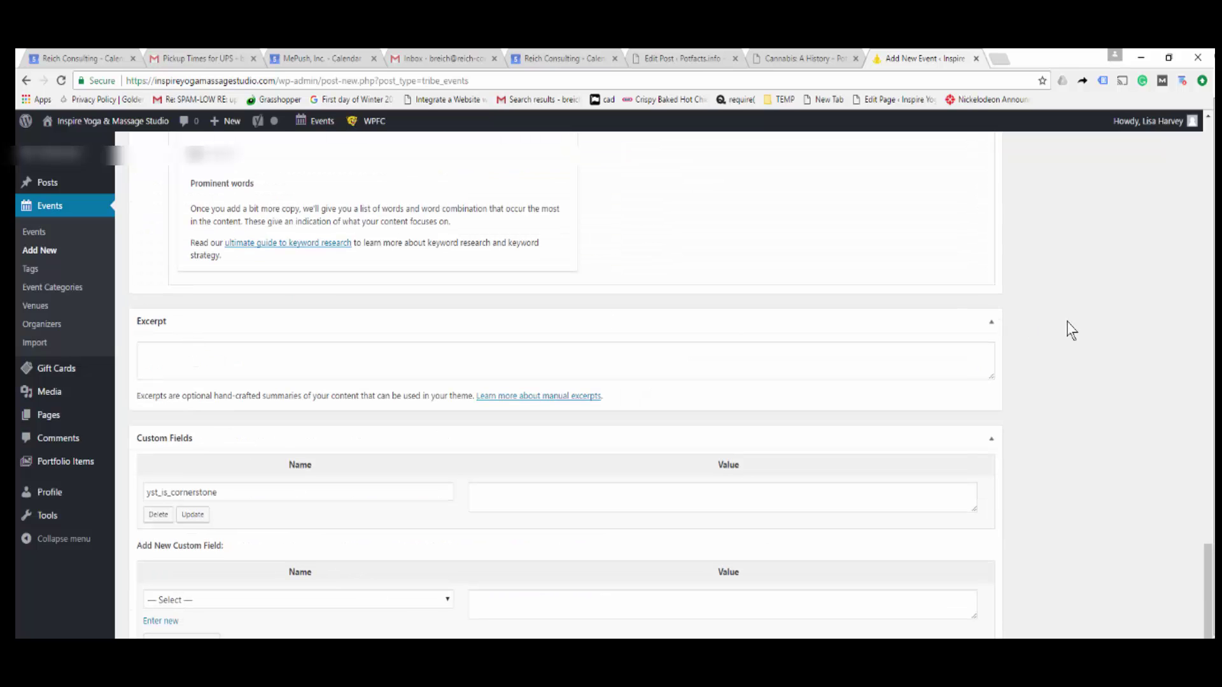
pyautogui.scroll(-4, 405, 568)
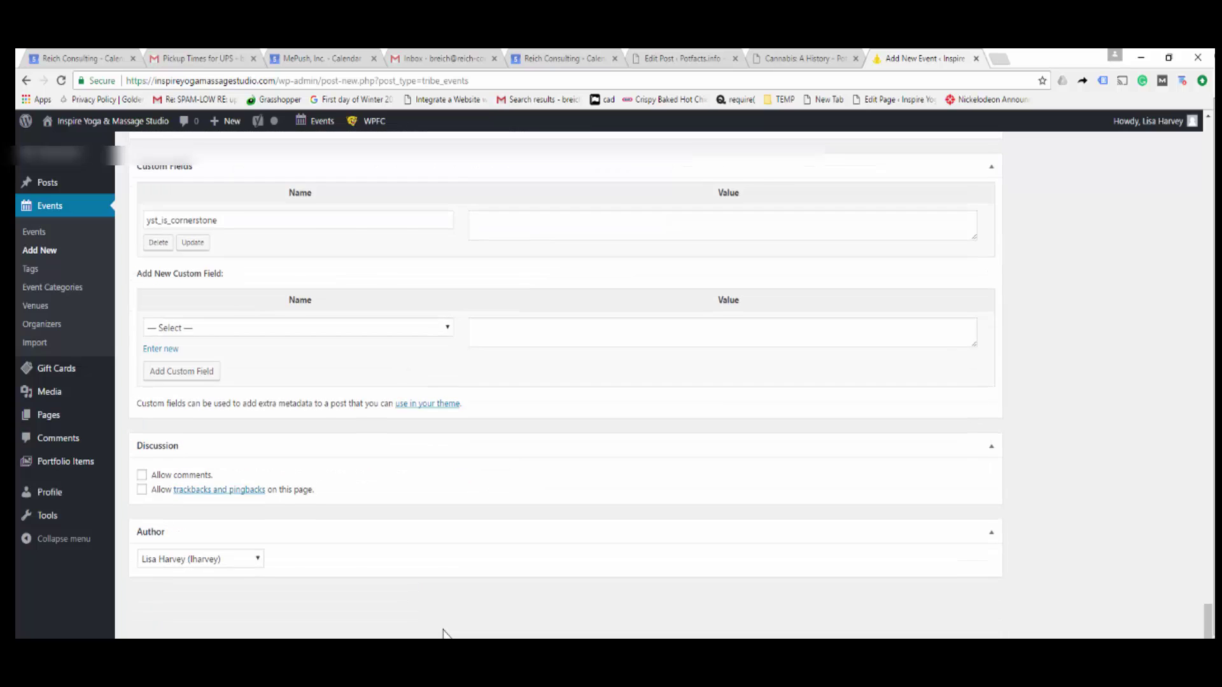
pyautogui.scroll(6, 448, 633)
pyautogui.scroll(15, 818, 605)
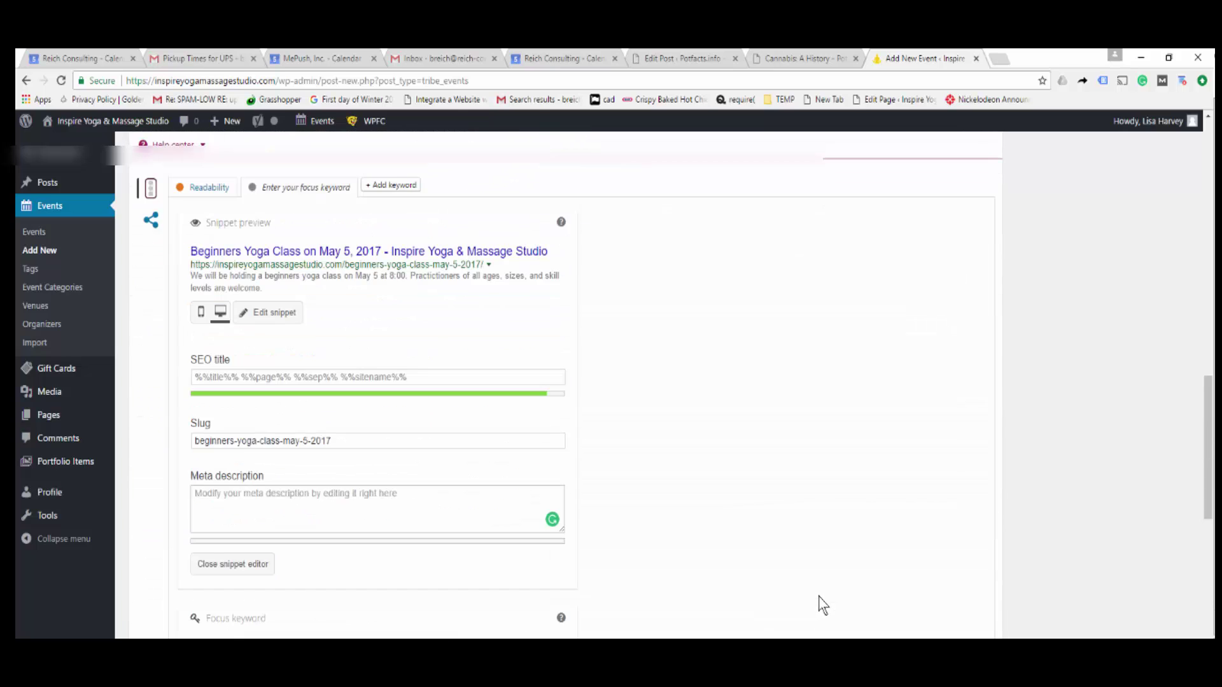
pyautogui.scroll(3, 822, 601)
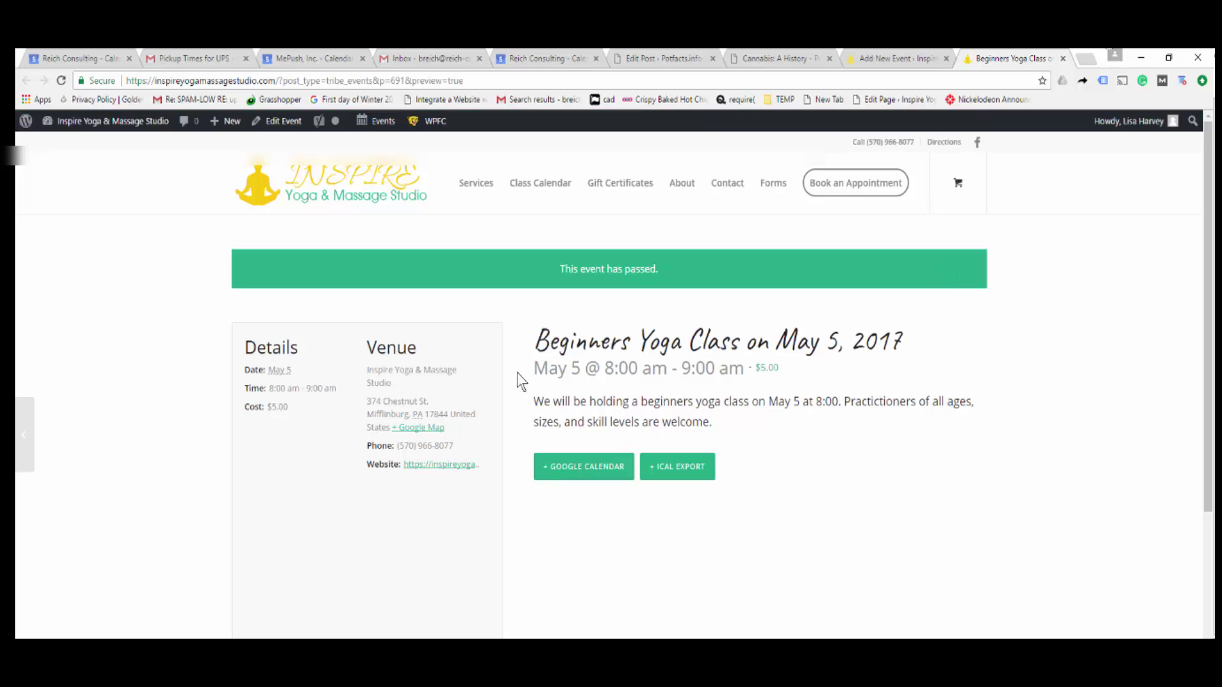
pyautogui.hotkey('ctrl', 'w')
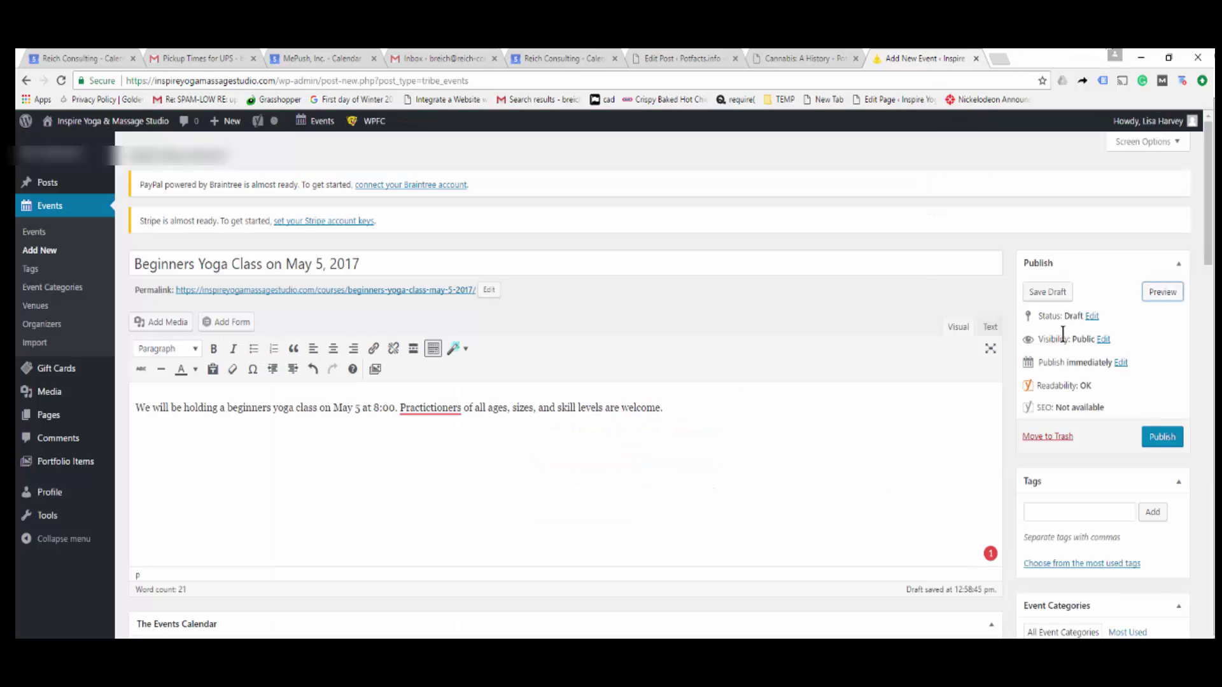
pyautogui.moveTo(1046, 316); pyautogui.dragTo(1139, 414)
pyautogui.click(1130, 410)
# Add the tags 'beginner yoga' and 'downward facing dog' to the event.
pyautogui.scroll(-3, 971, 513)
pyautogui.click(1066, 308)
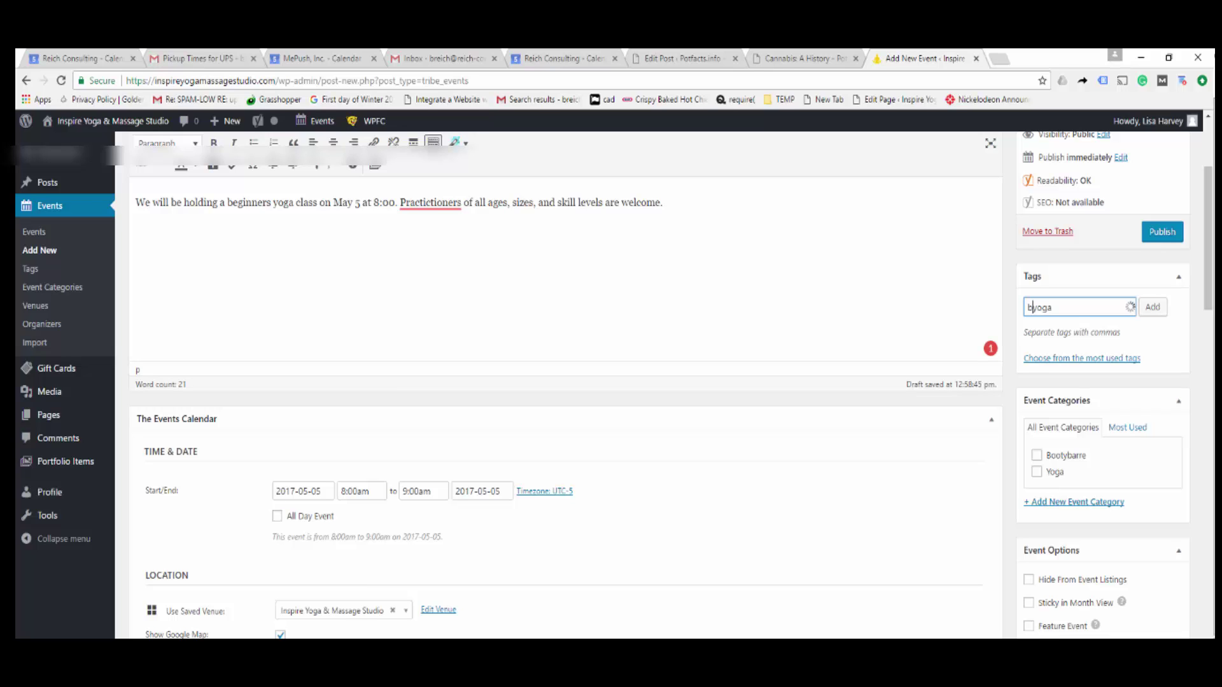
pyautogui.write('eginner ')
pyautogui.write(', downward facing dog')
pyautogui.click(1153, 309)
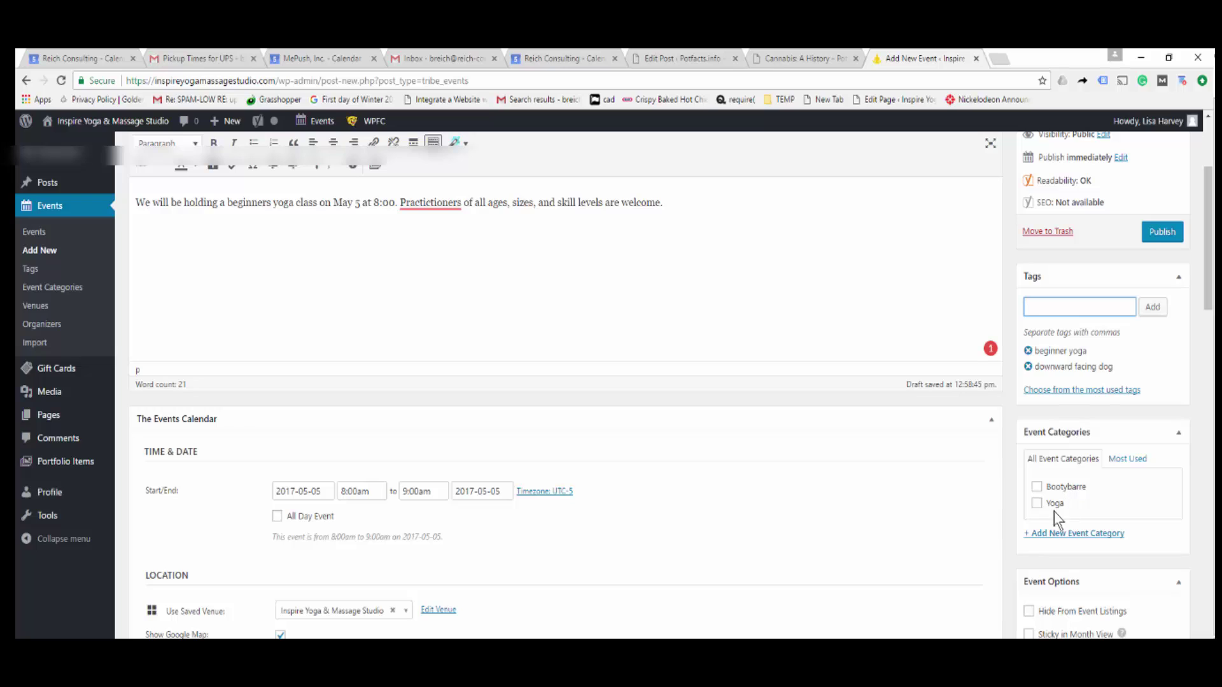
# Put the event in the Yoga event category.
pyautogui.click(1037, 506)
pyautogui.scroll(-3, 1097, 509)
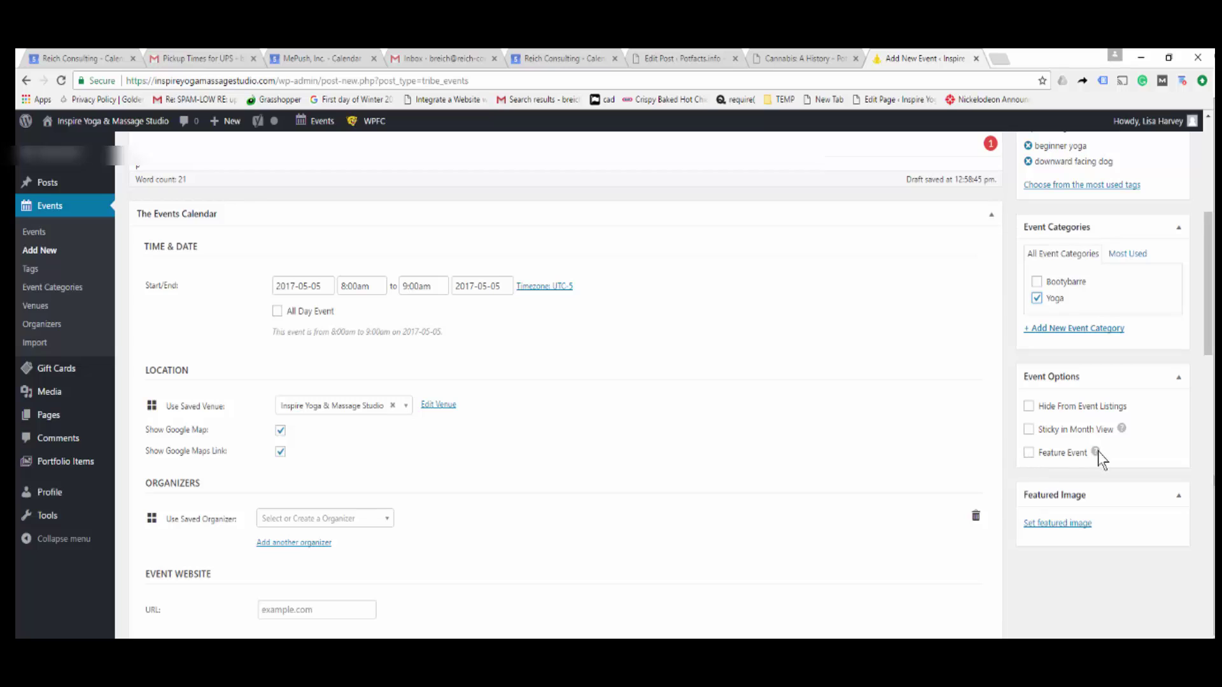
# Set the meditating-by-the-lake photo yoga-header-optimized.jpg as the event's featured image and check it in the preview.
pyautogui.moveTo(1096, 452)
pyautogui.click(1065, 524)
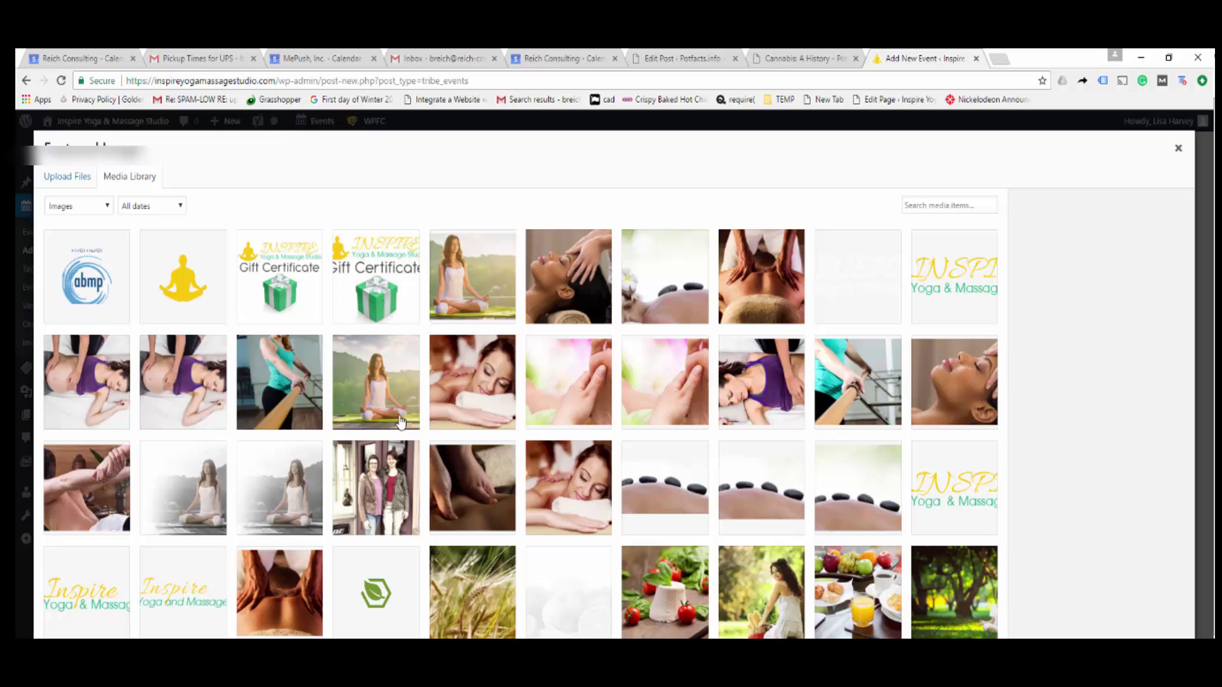
pyautogui.click(487, 284)
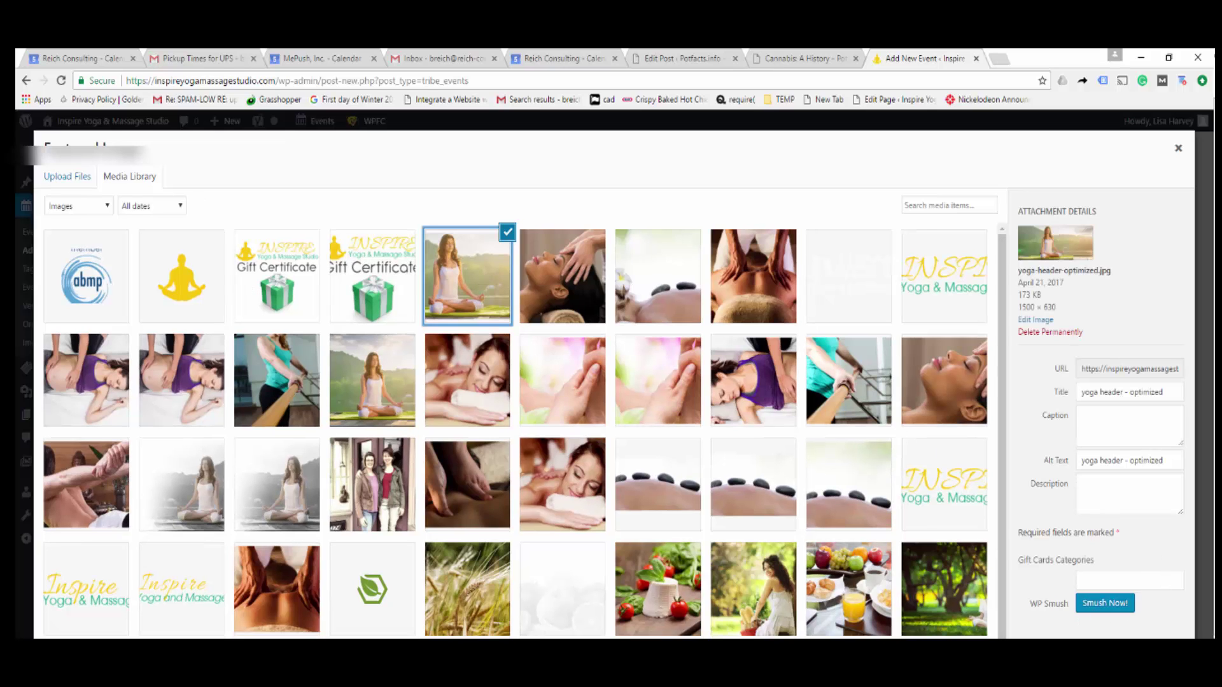
pyautogui.press('Escape')
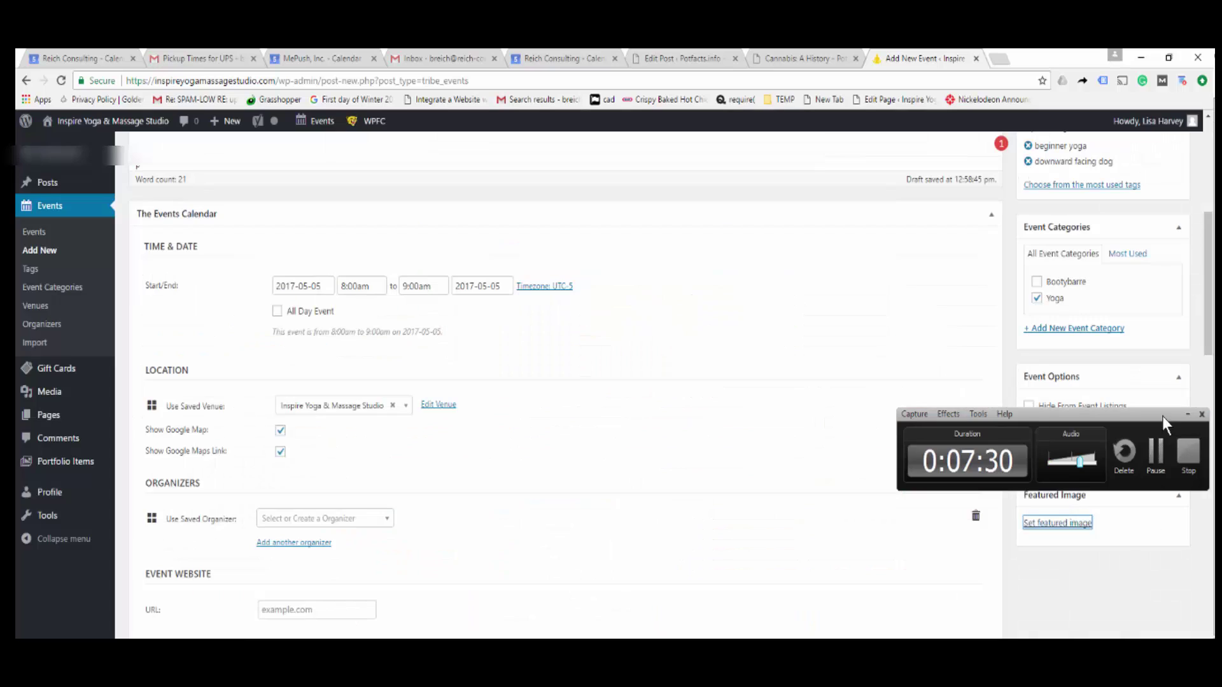
pyautogui.scroll(6, 1086, 484)
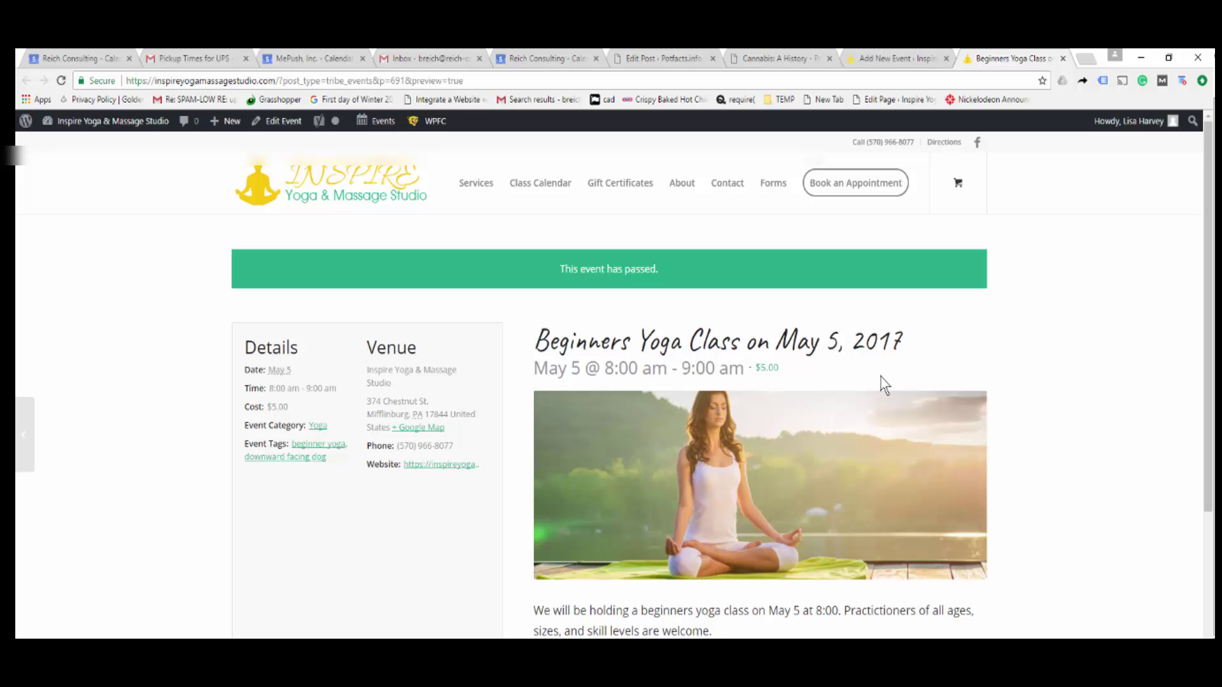
pyautogui.click(899, 56)
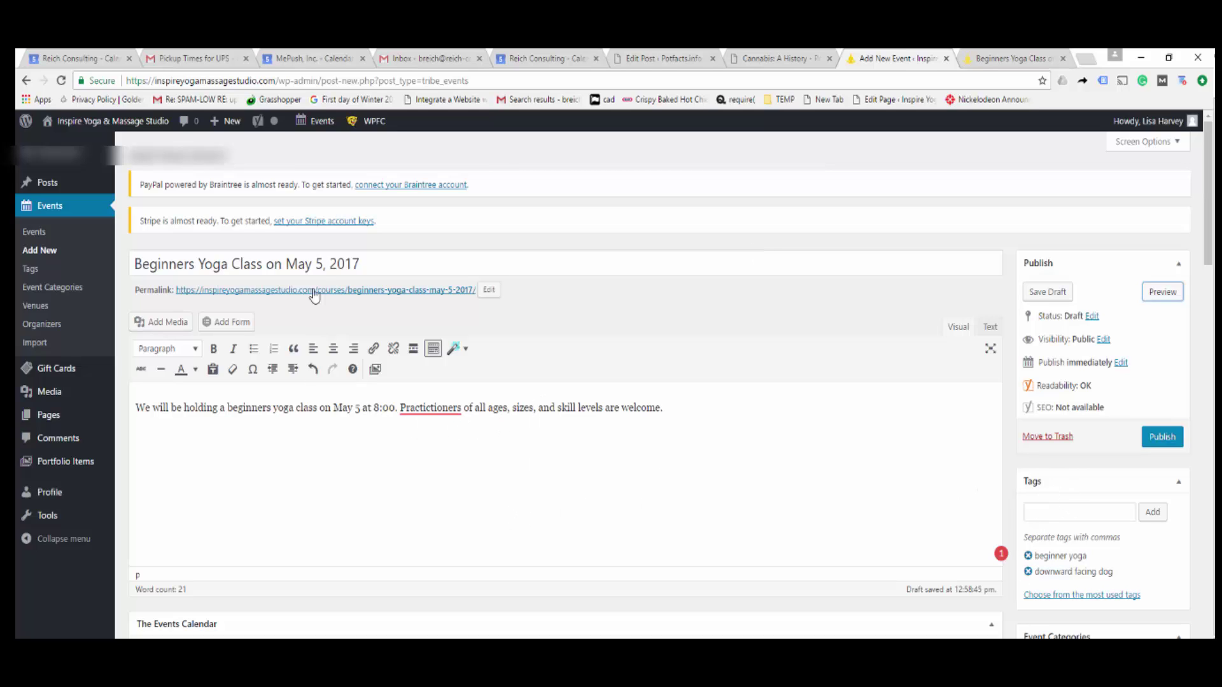
# Publish the Beginners Yoga Class event and view its live page.
pyautogui.click(356, 261)
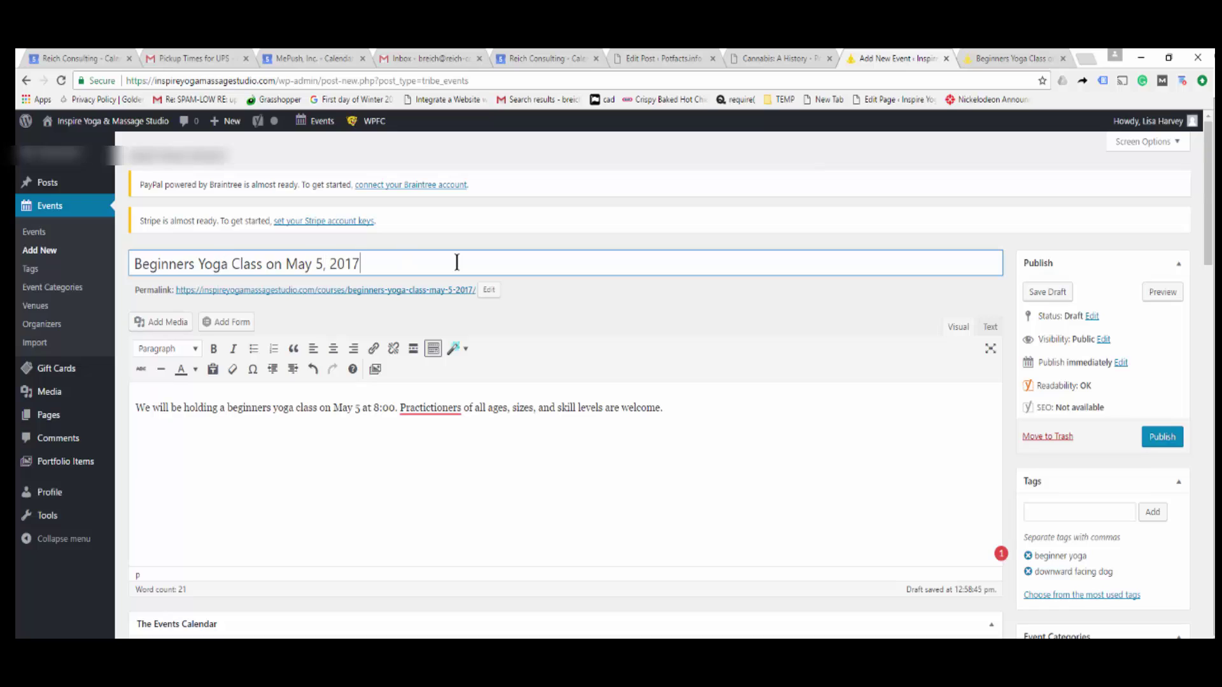
pyautogui.click(1168, 438)
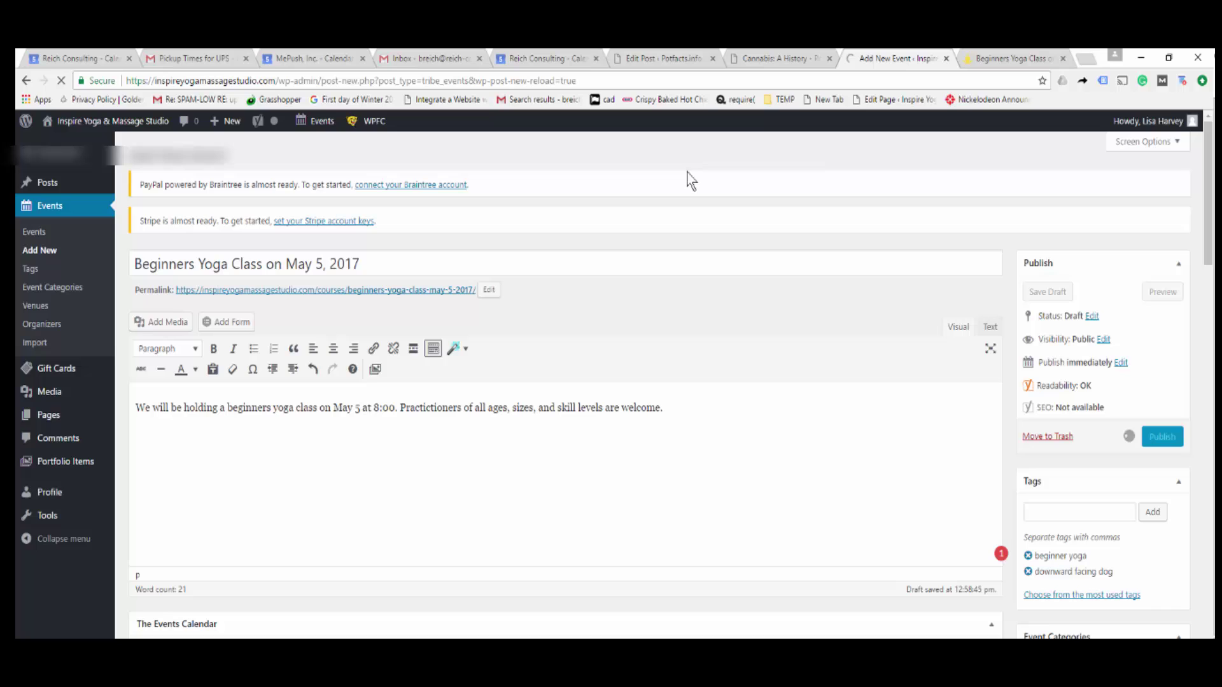
pyautogui.click(1016, 58)
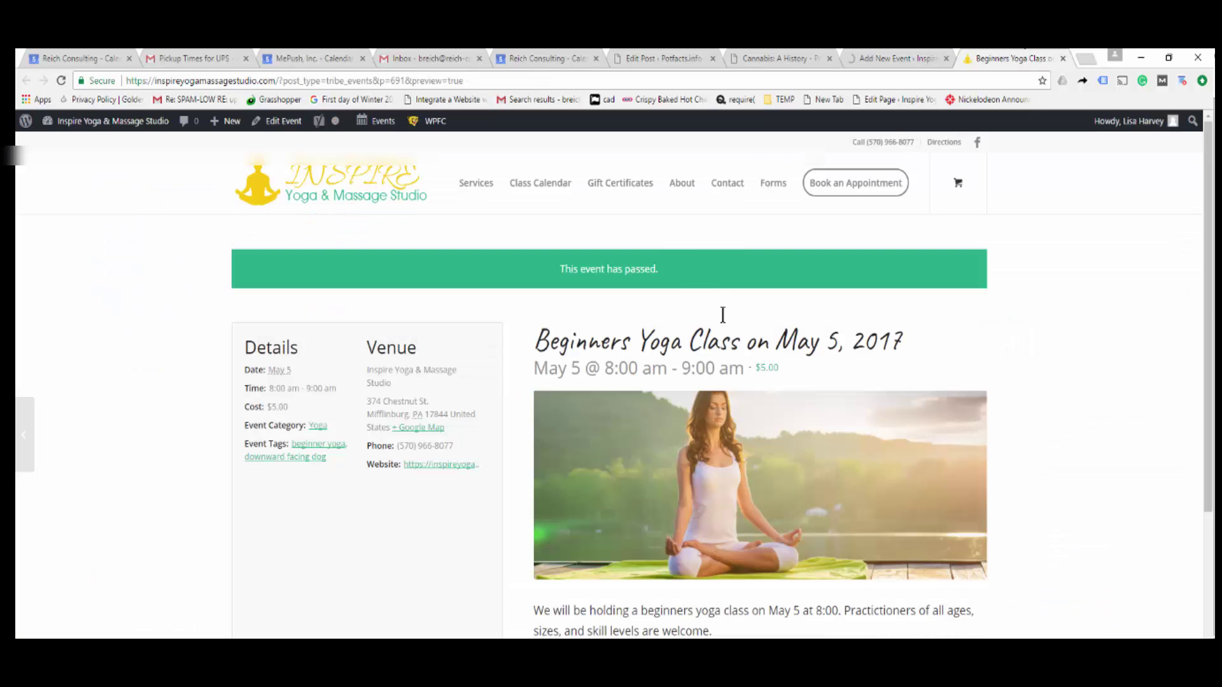
# Find the yoga class on May 5 in the Class Calendar, open its page, then return to the editor.
pyautogui.click(574, 190)
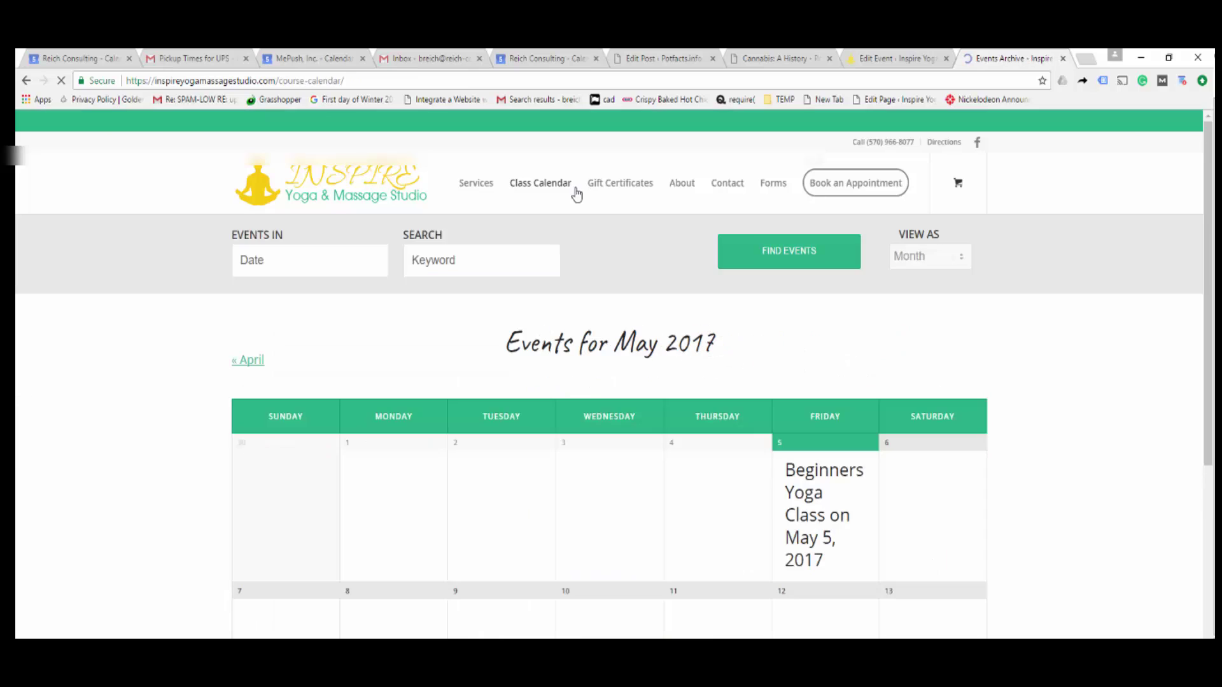
pyautogui.moveTo(800, 563)
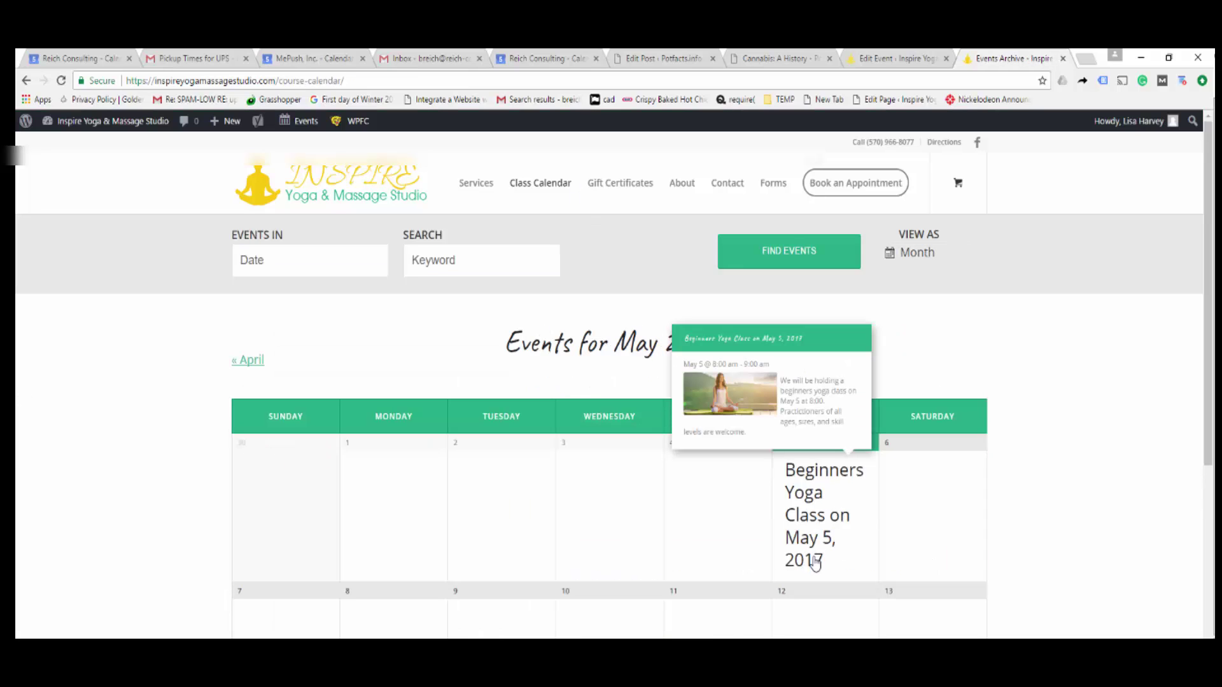
pyautogui.click(810, 514)
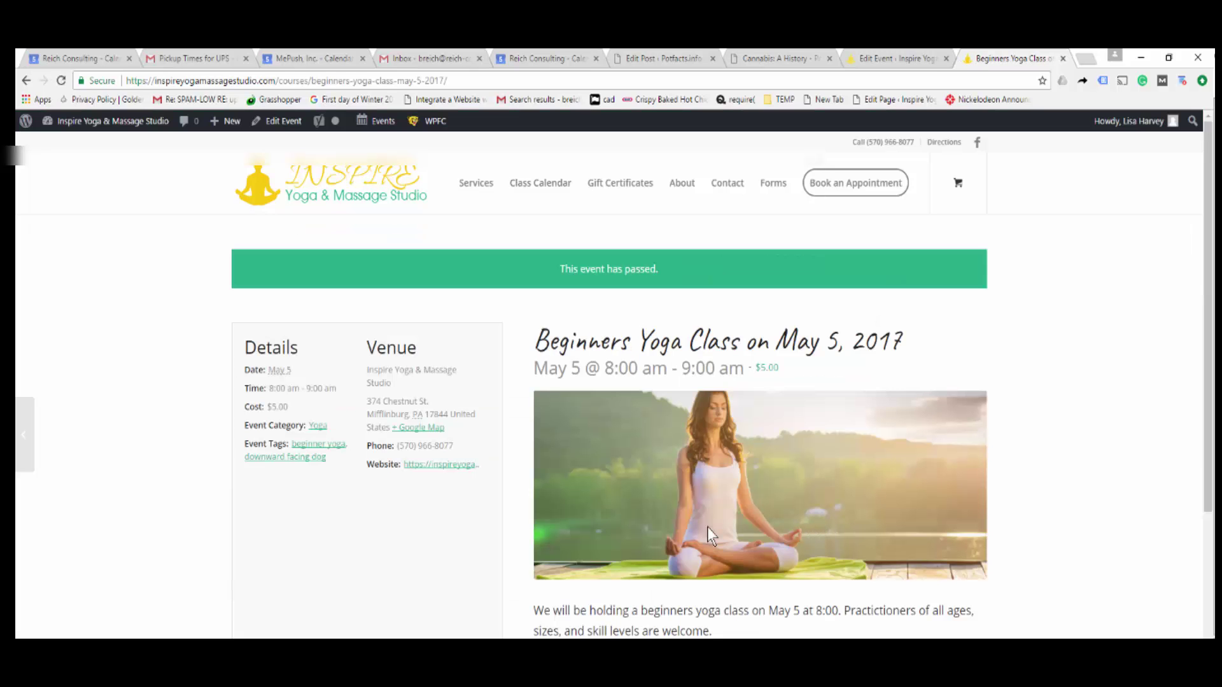
pyautogui.scroll(-3, 1070, 392)
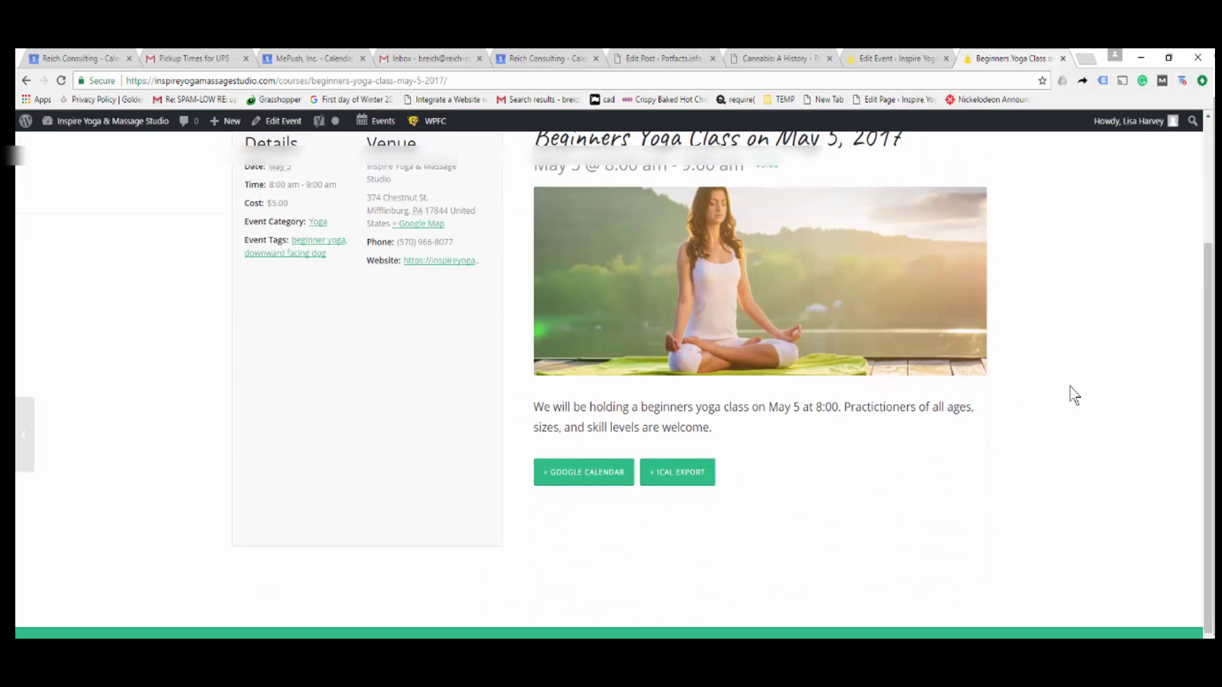
pyautogui.scroll(3, 1070, 392)
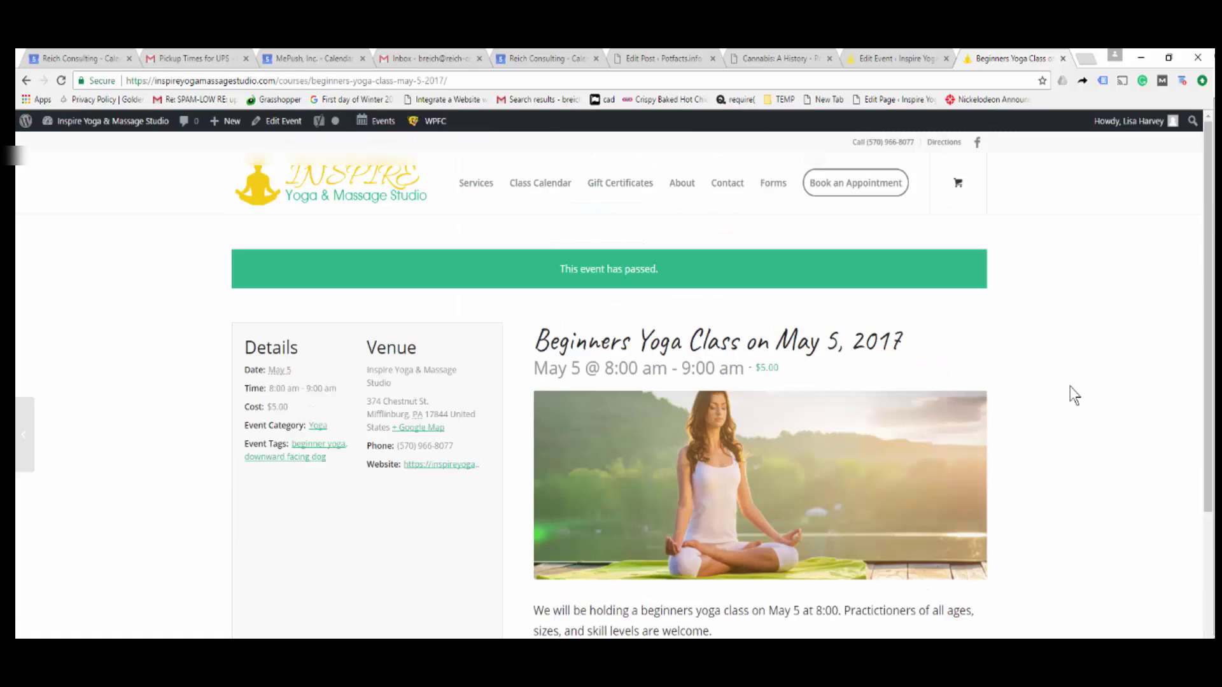
pyautogui.click(891, 58)
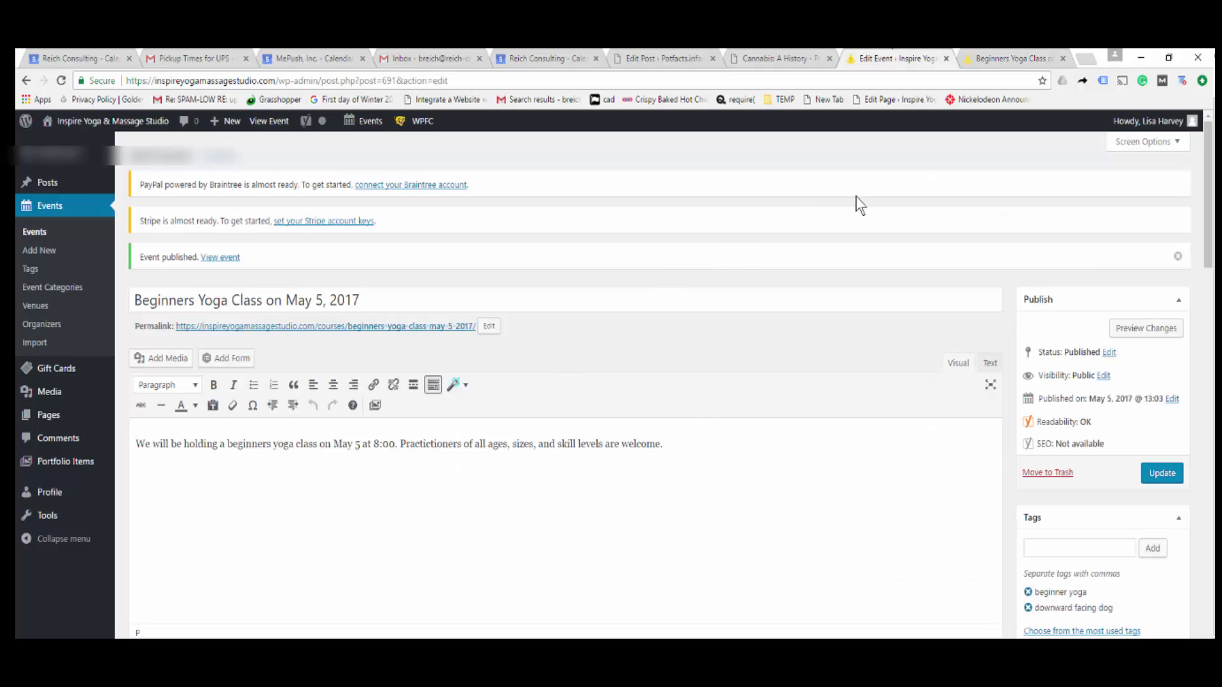